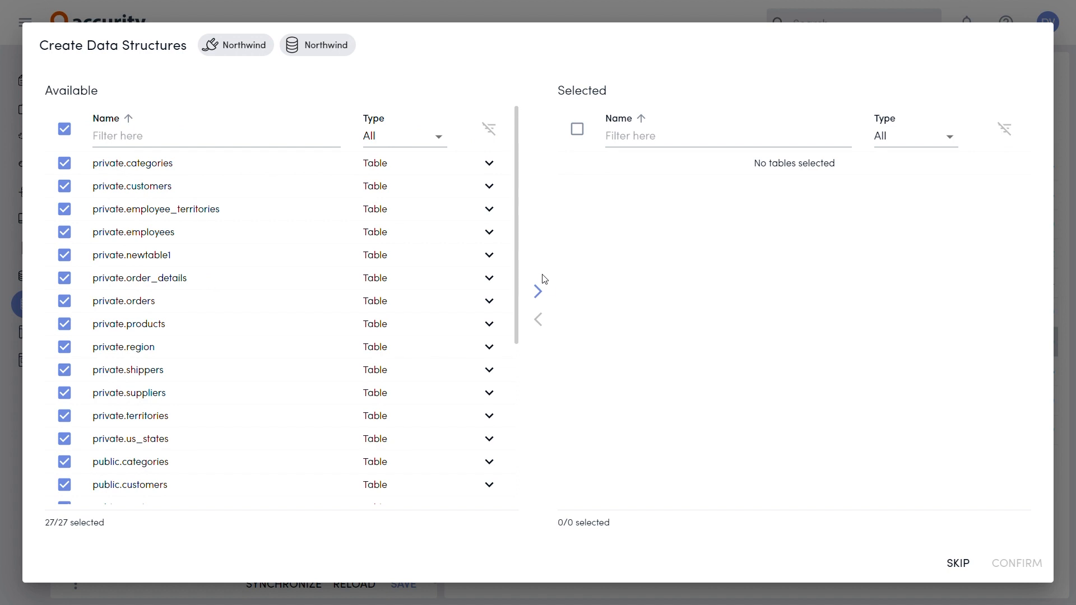
Add all marked Northwind tables to the selected tables and confirm creating their data structures.
click(540, 292)
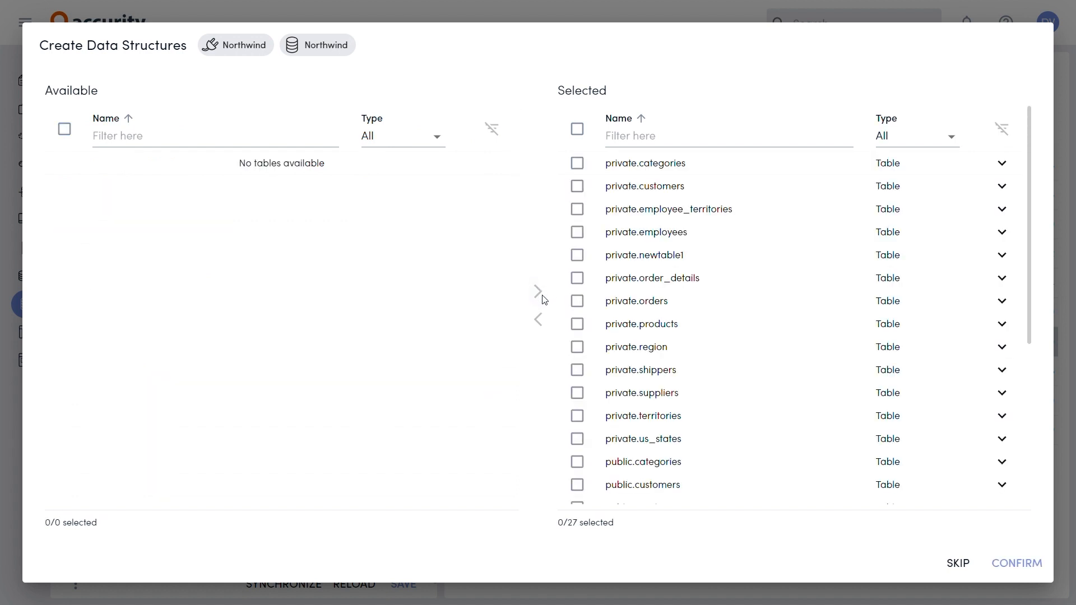
click(1018, 561)
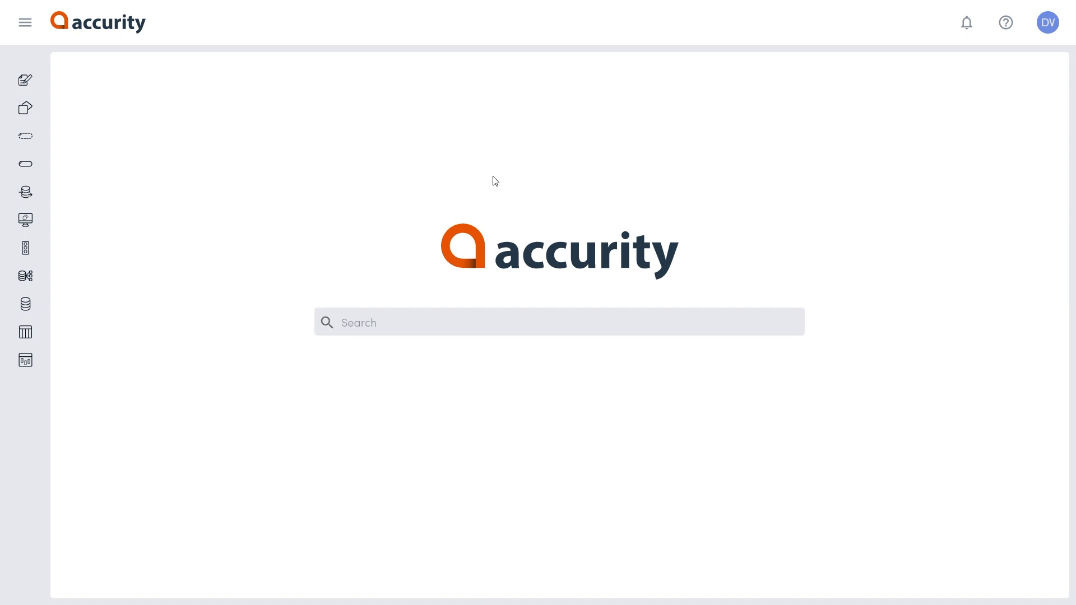
Open the Northwind PostgreSQL data source from the administration's data sources to view its connection details.
click(25, 23)
scroll(112, 308, down, 4)
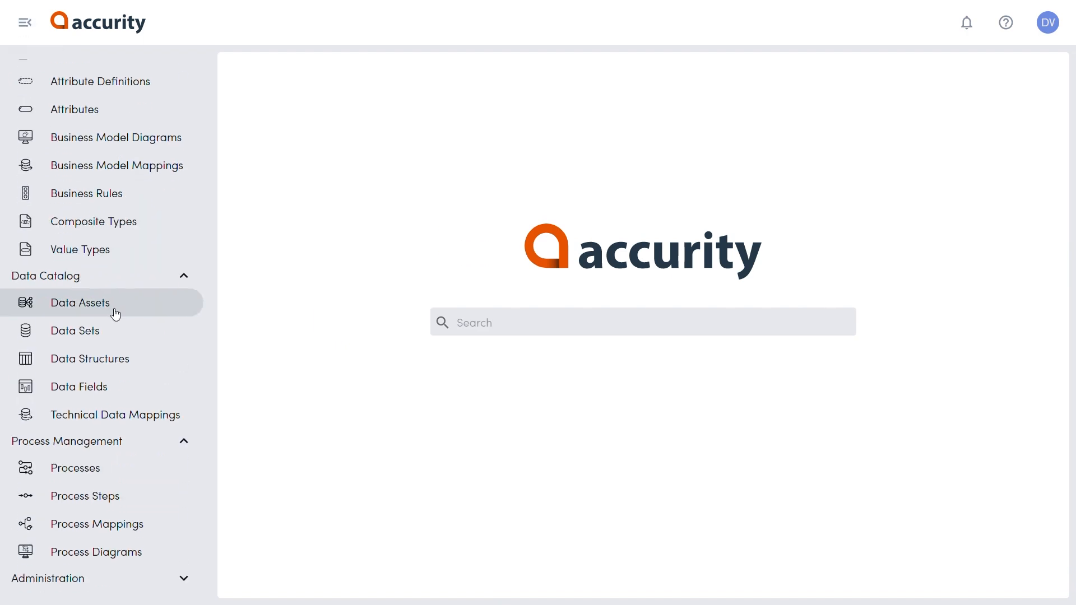
scroll(109, 563, down, 1)
scroll(109, 562, down, 4)
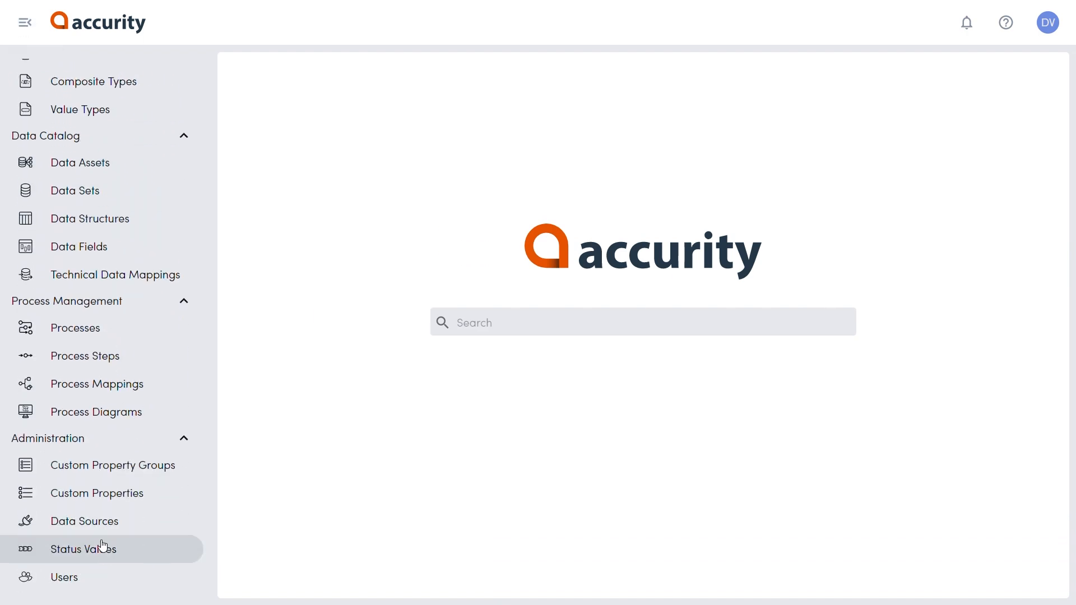
click(66, 525)
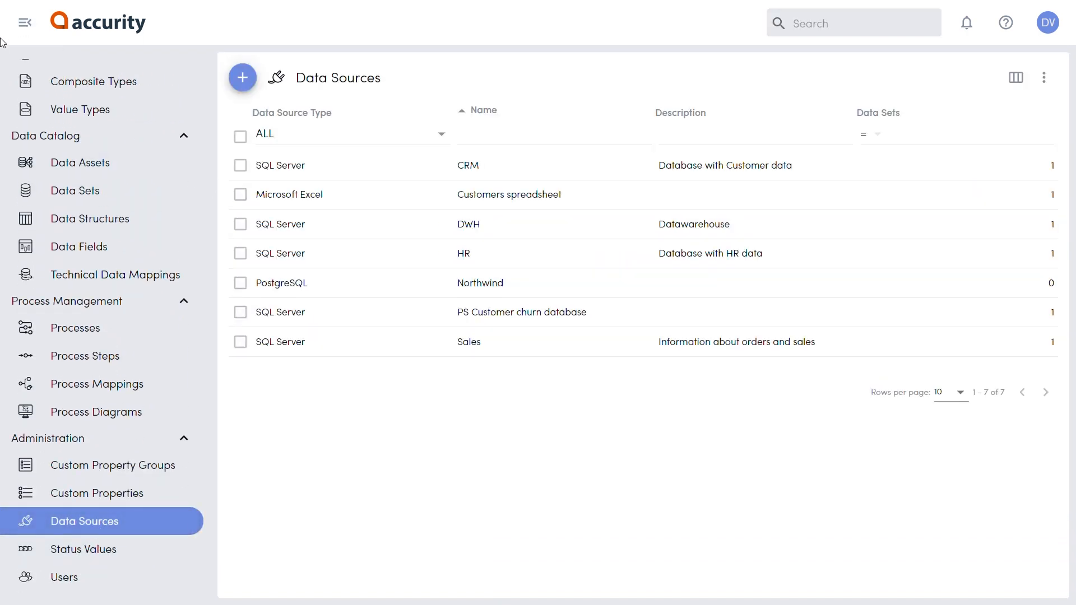
click(25, 23)
click(302, 295)
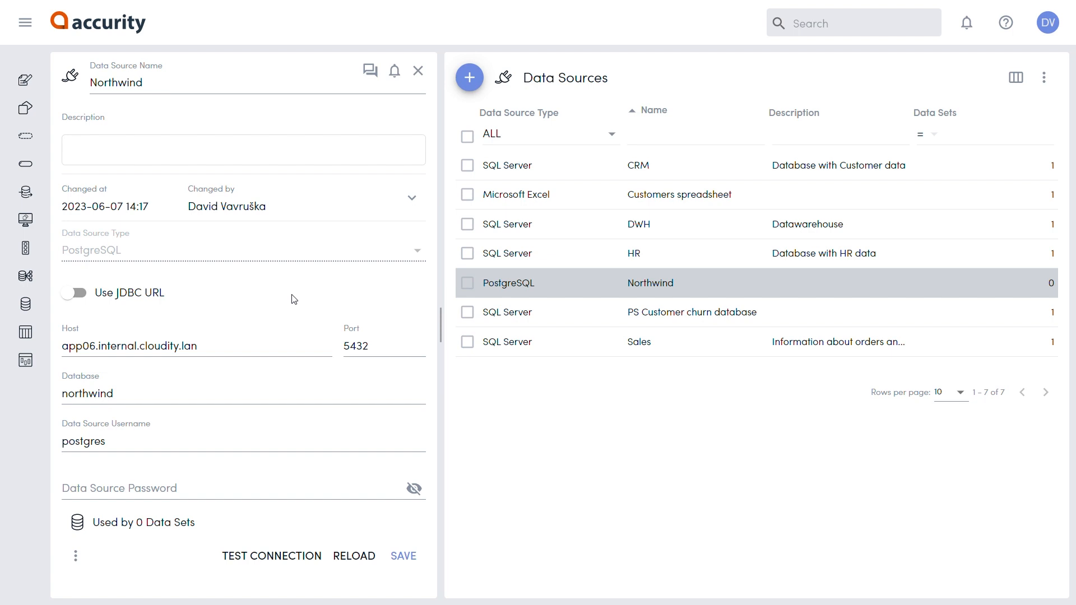
Create and save a new data set named Northwind of type Physical, linked to the Northwind data source.
click(46, 314)
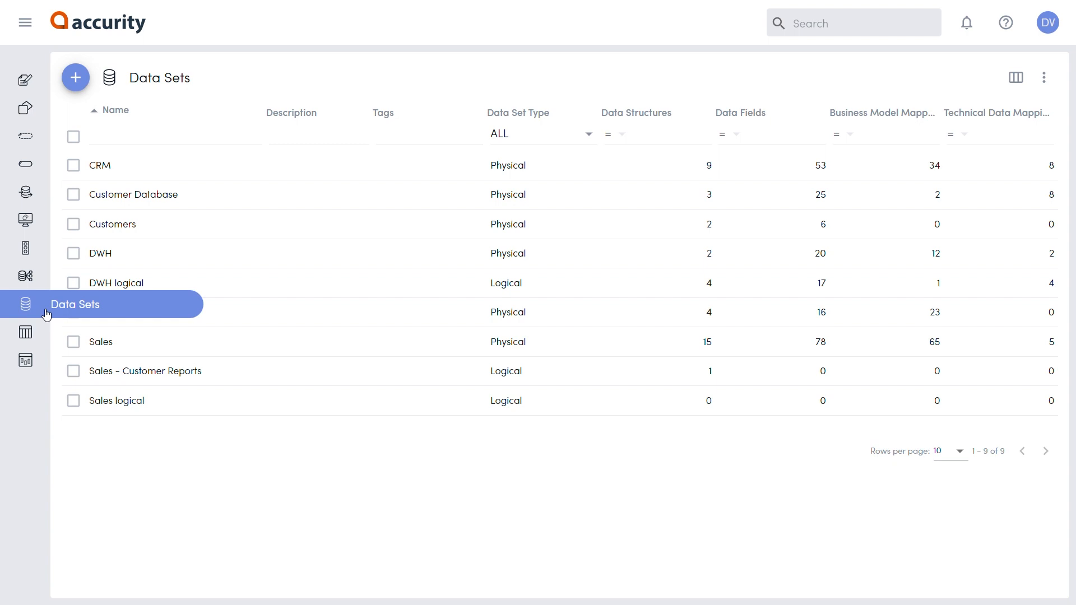
click(82, 84)
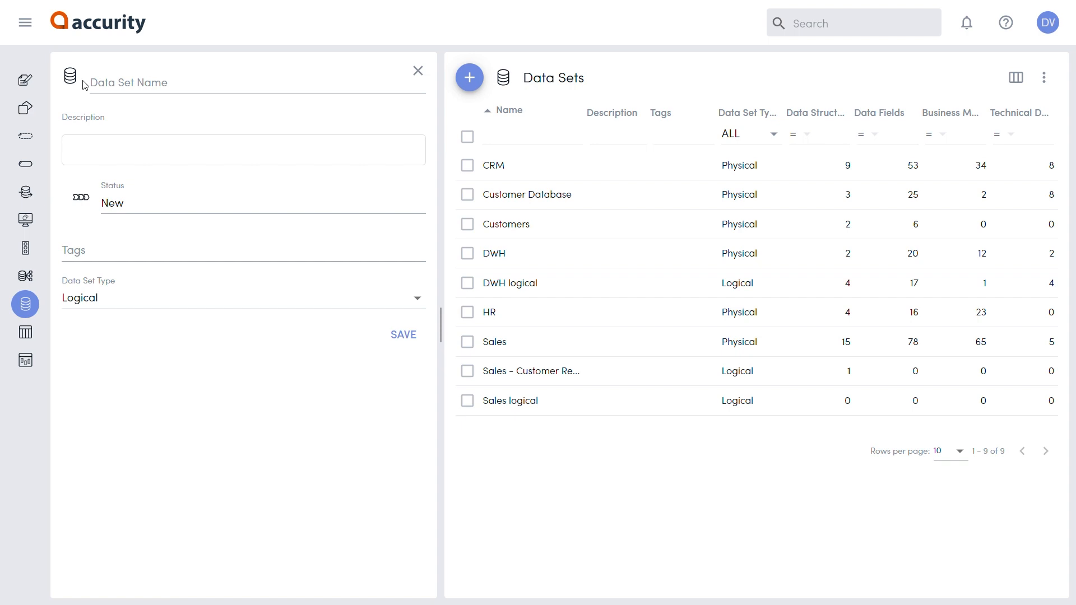
click(115, 85)
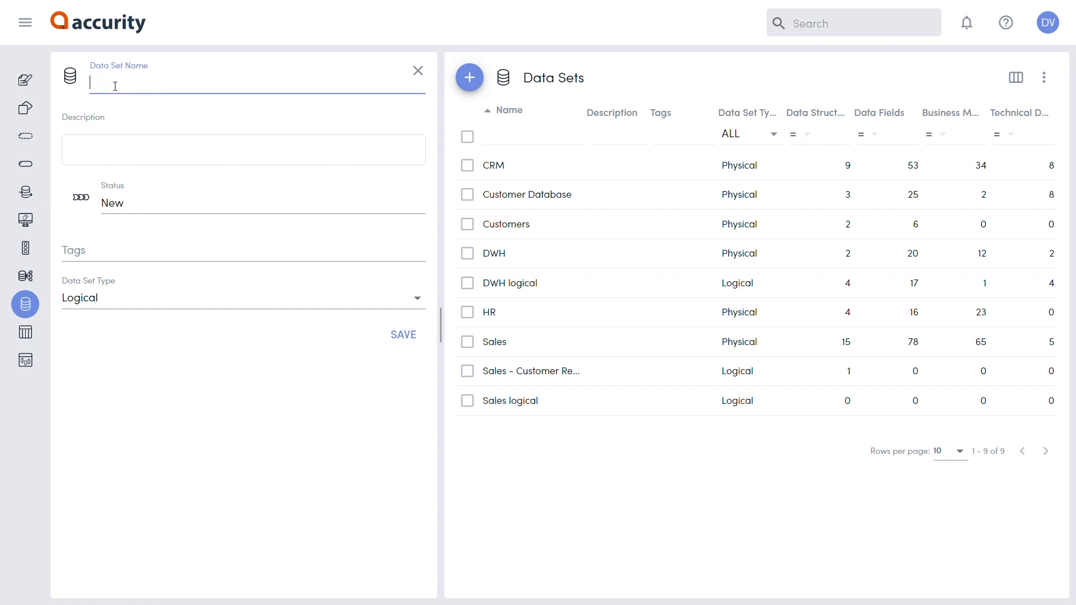
text(Northwind)
click(116, 298)
click(114, 356)
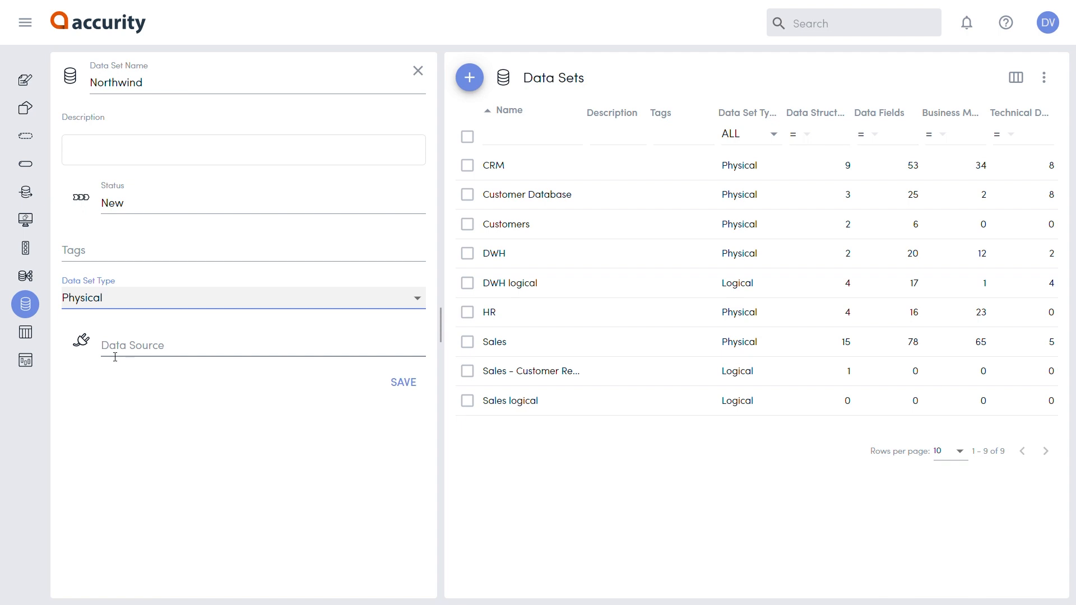
click(115, 353)
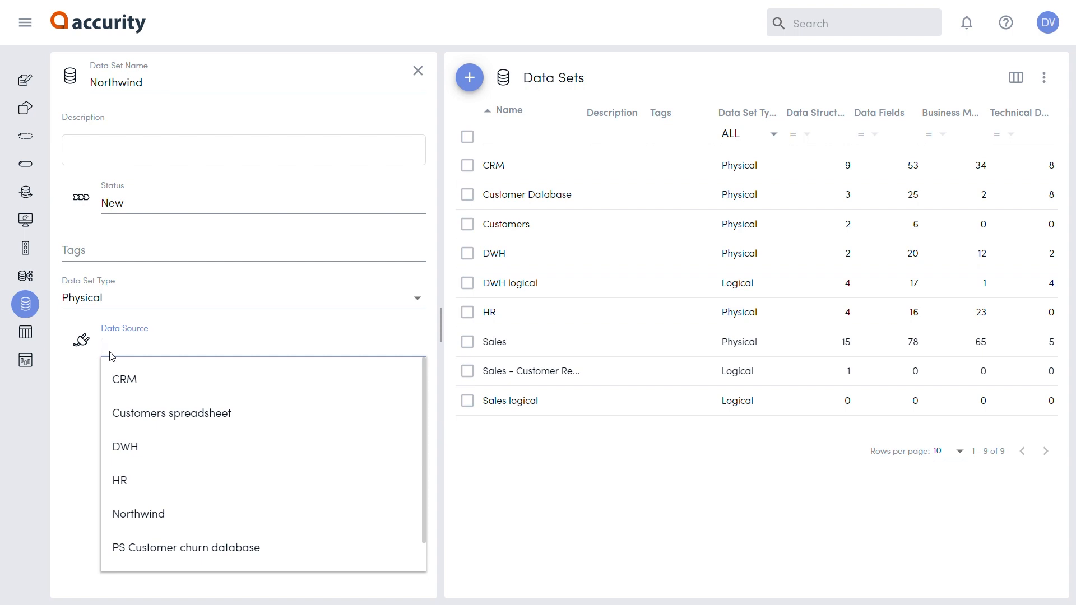
click(148, 515)
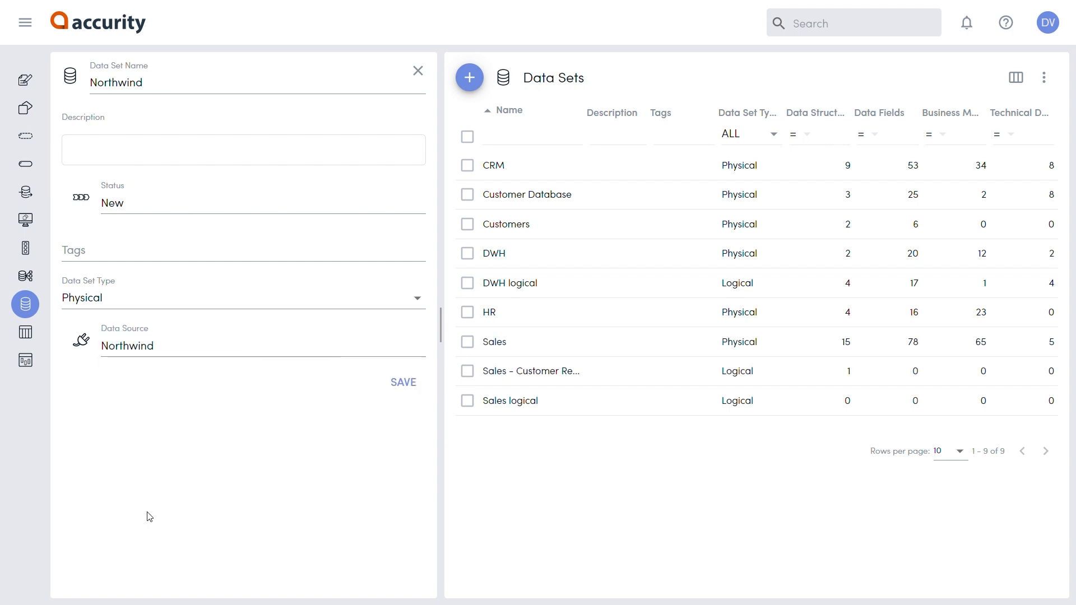
click(406, 383)
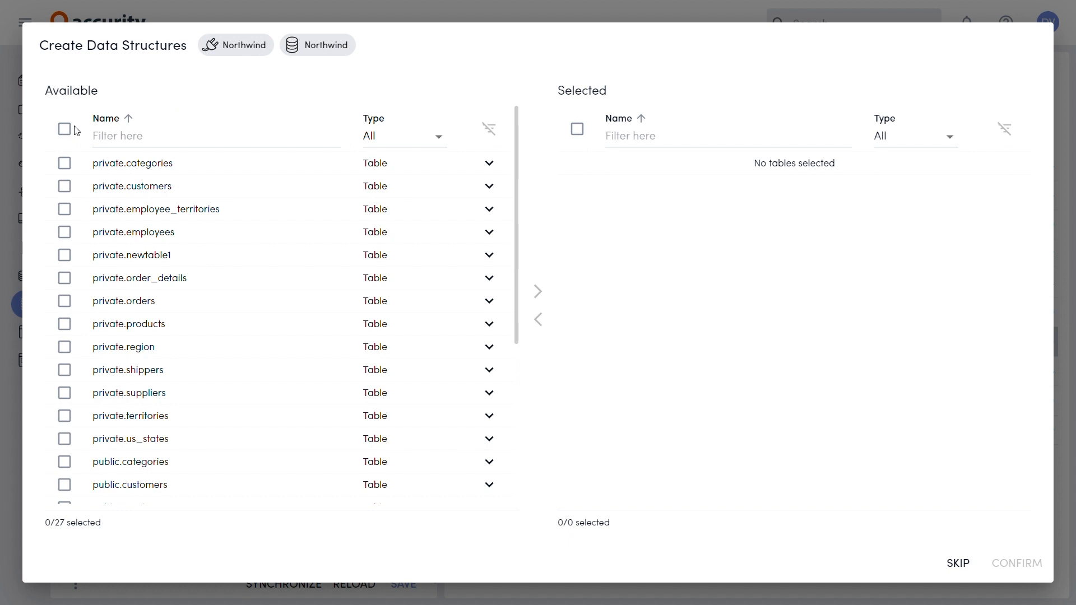
Inspect the columns of the available tables private.categories, private.customers and private.employee_territories.
click(138, 168)
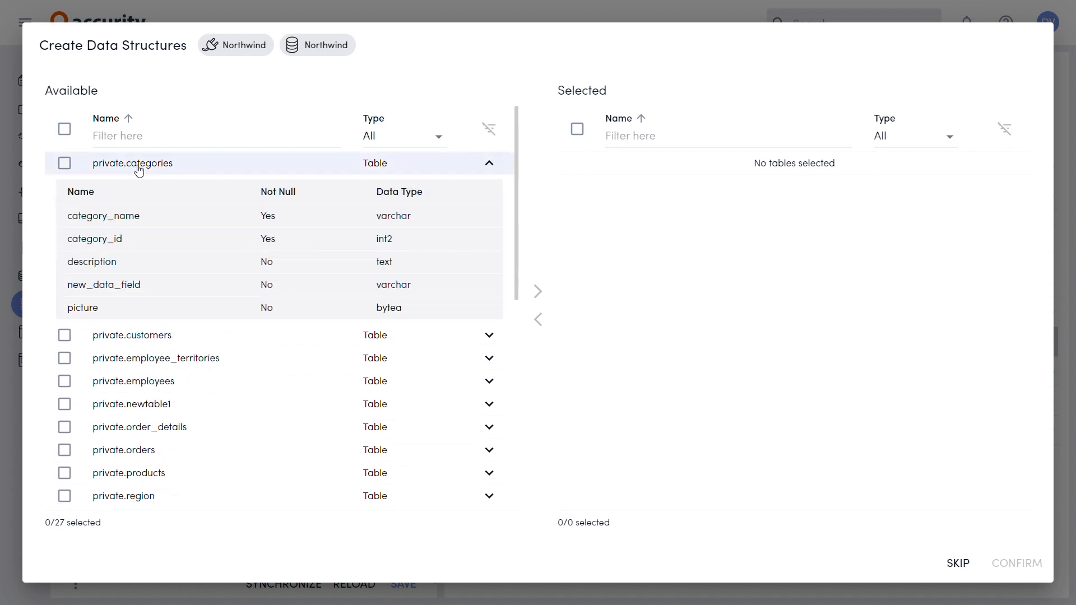
click(158, 336)
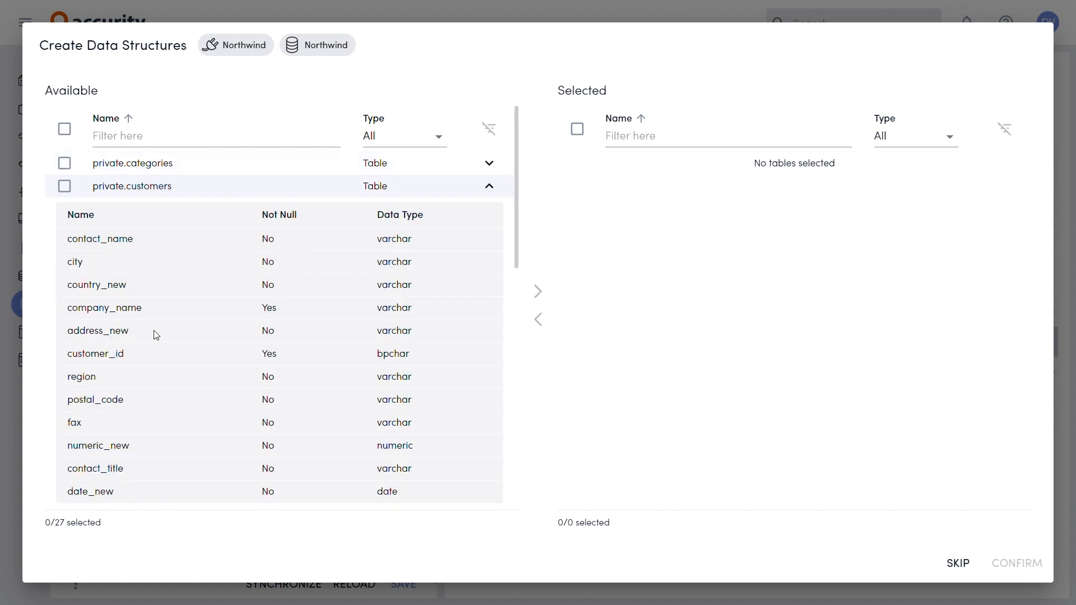
scroll(156, 335, down, 3)
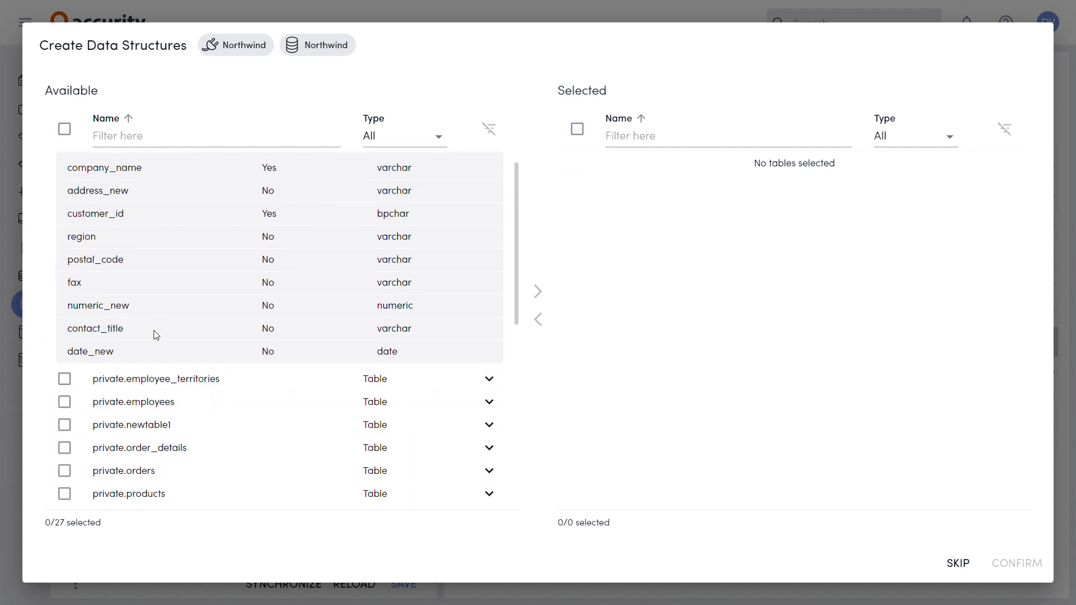
scroll(162, 381, down, 4)
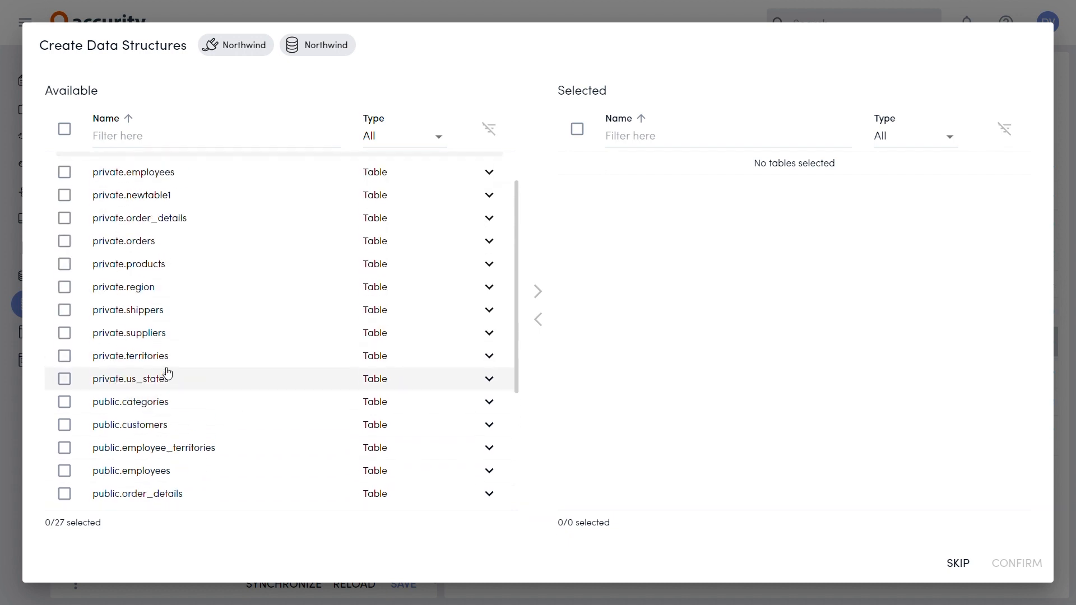
scroll(166, 376, up, 3)
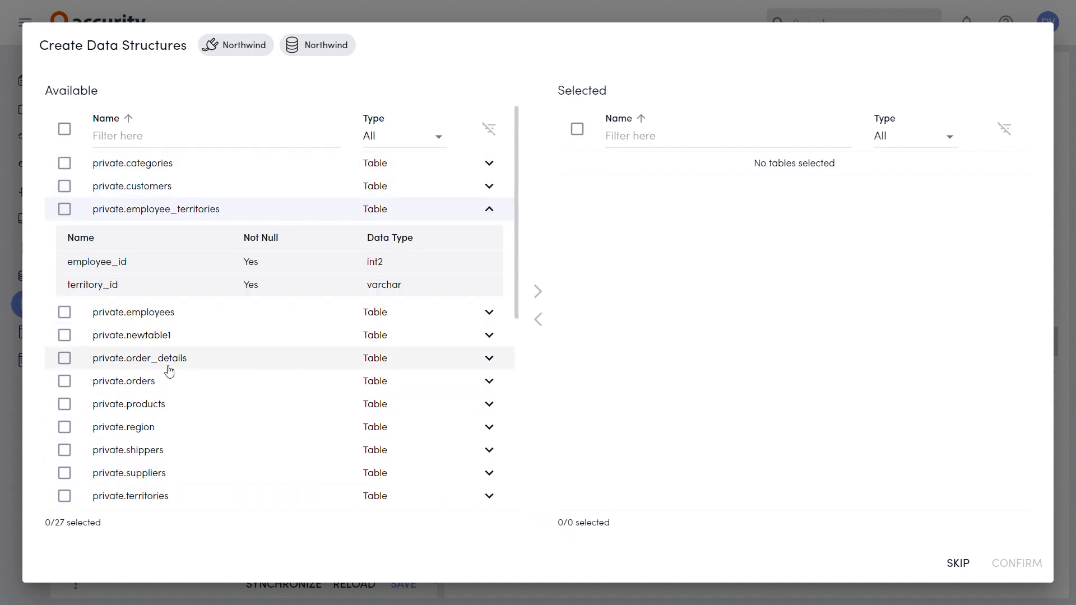
scroll(168, 371, down, 1)
scroll(169, 371, up, 1)
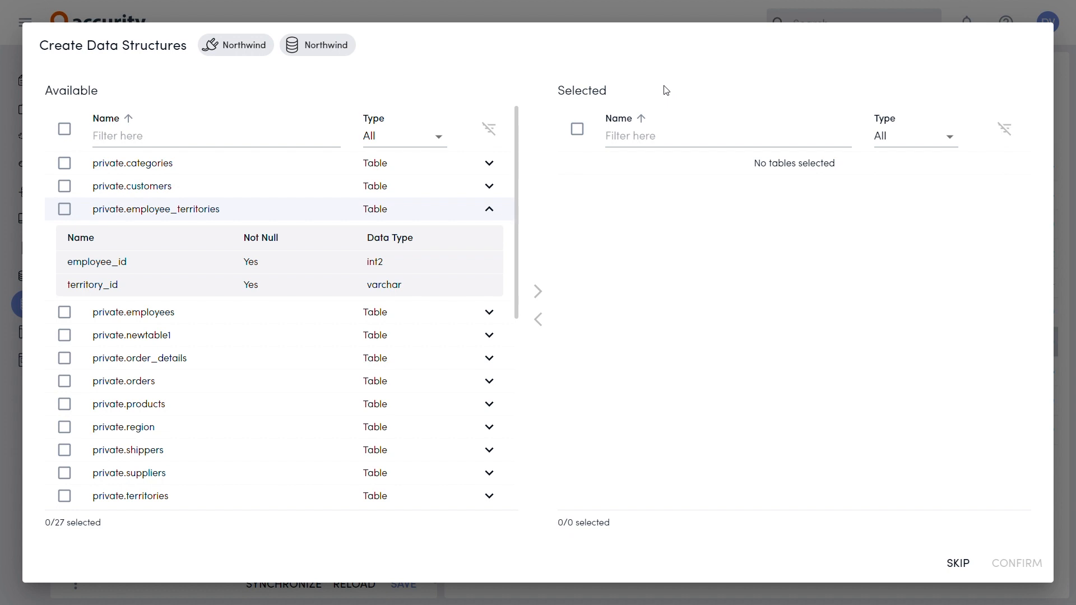
Mark private.employee_territories, private.customers and private.categories, extend the selection to all available tables, and clear it.
click(65, 210)
click(65, 187)
click(65, 164)
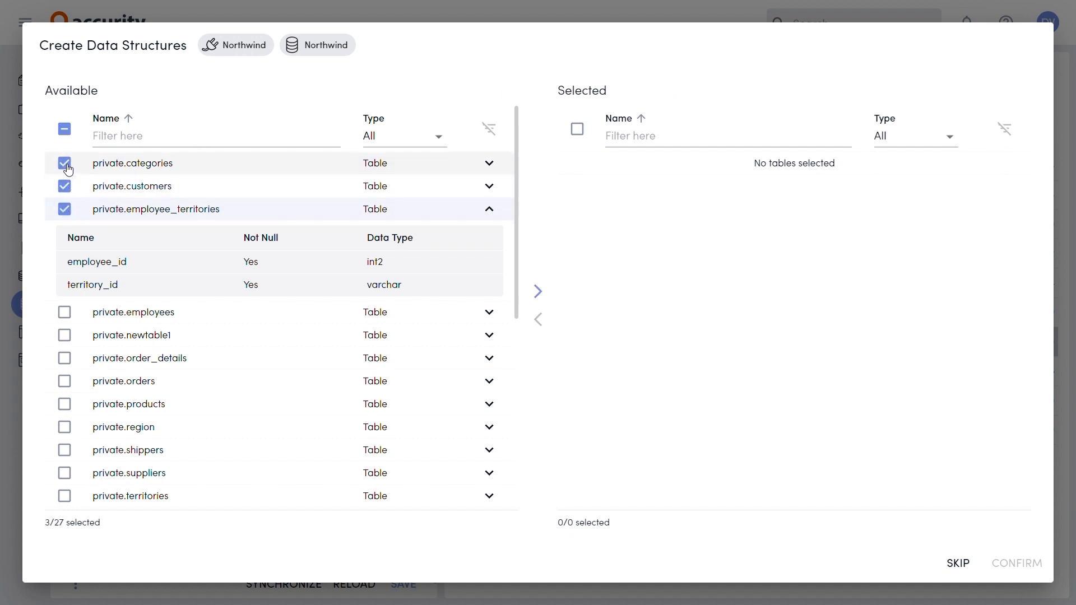
click(67, 133)
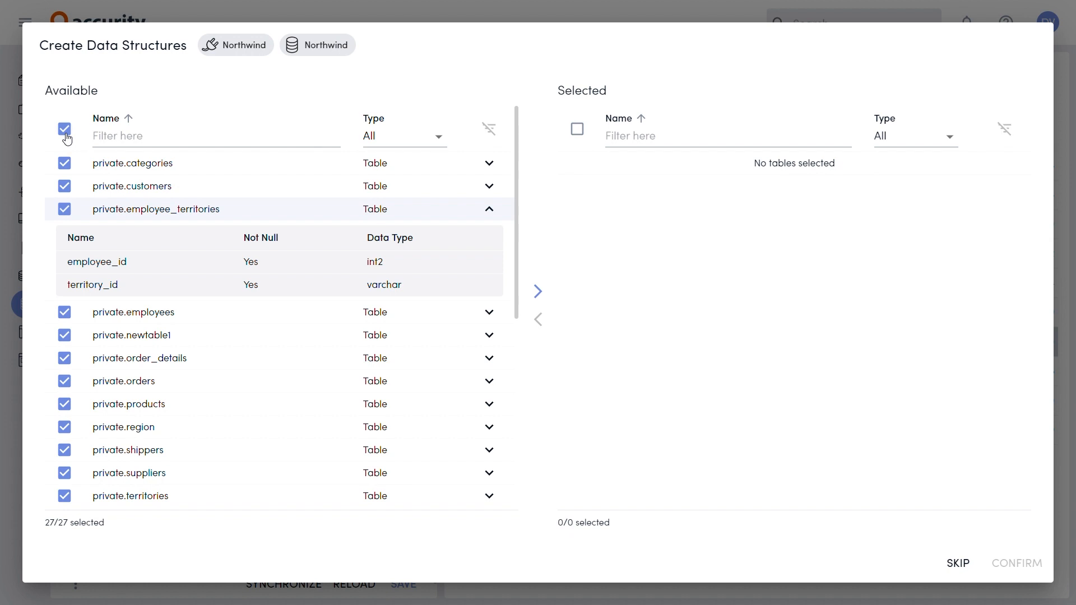
click(65, 132)
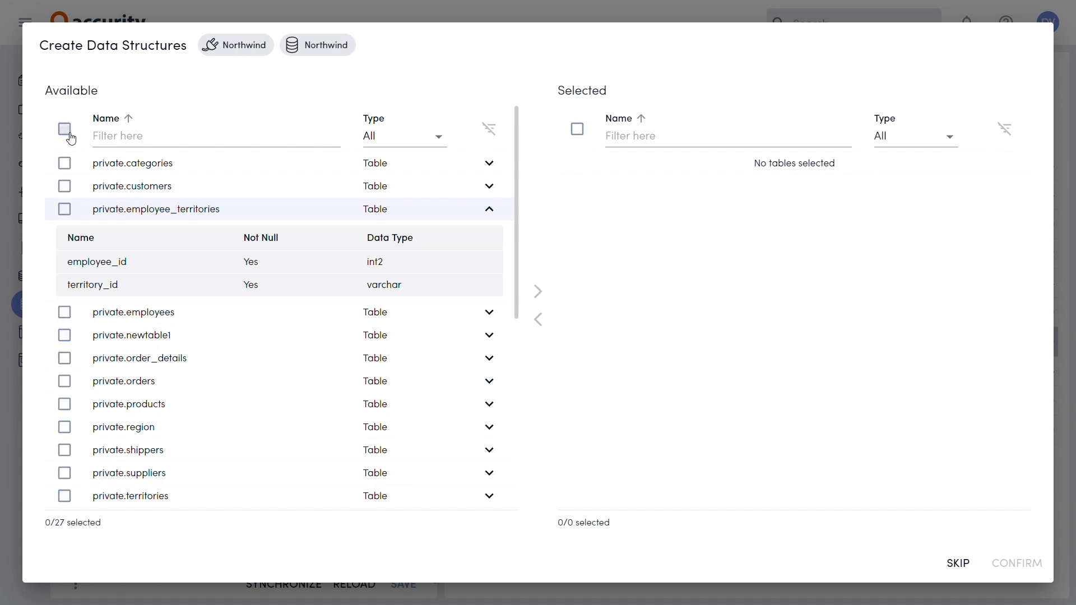
Filter the available tables by the name "cust" and mark private.customers and public.customers.
click(64, 163)
click(65, 186)
click(159, 144)
text(cust)
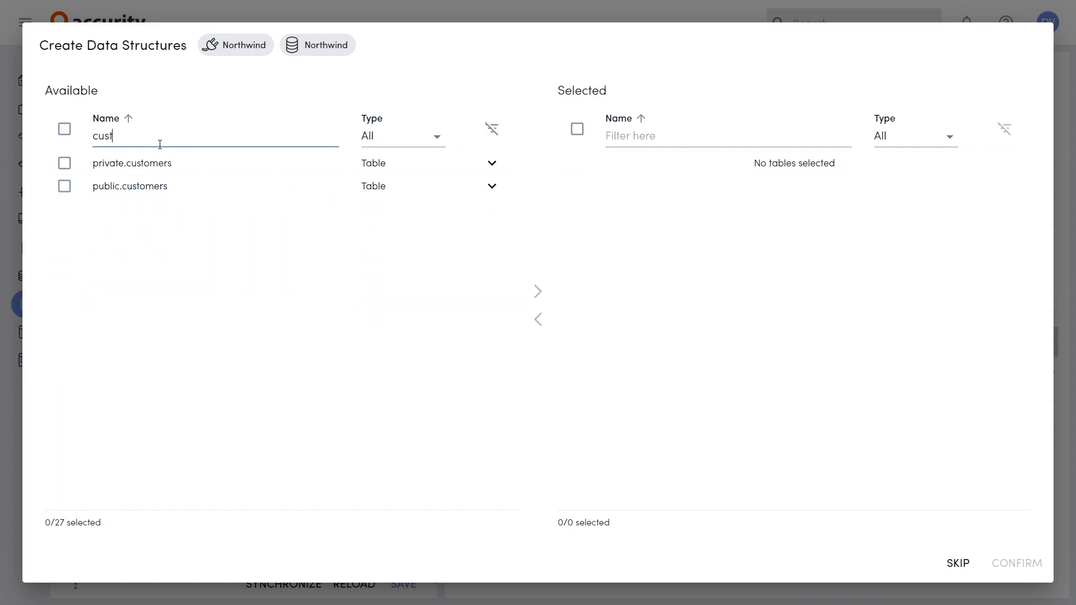
click(66, 165)
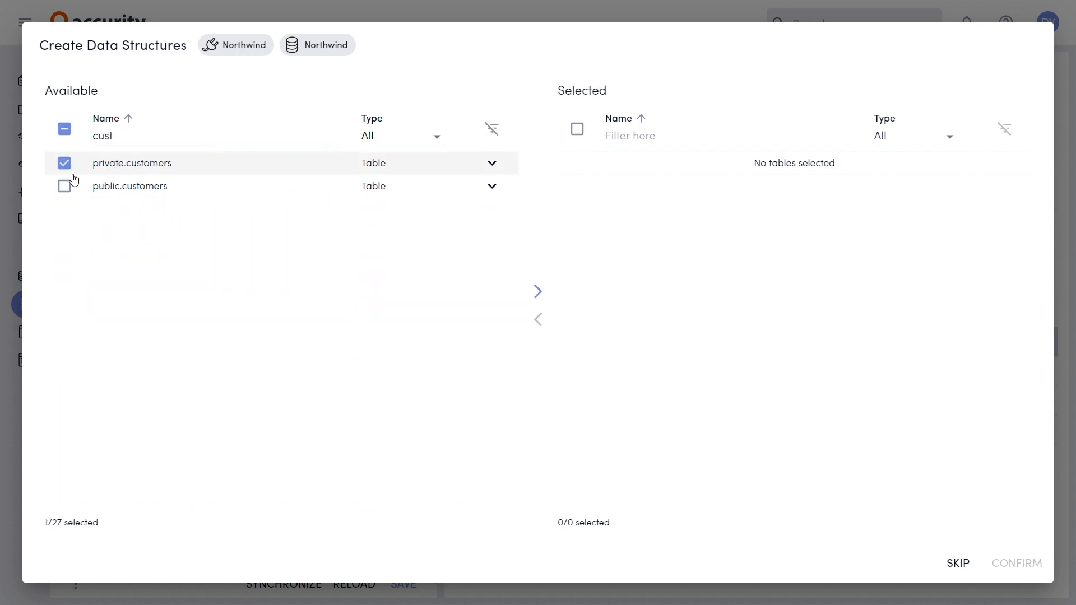
click(71, 193)
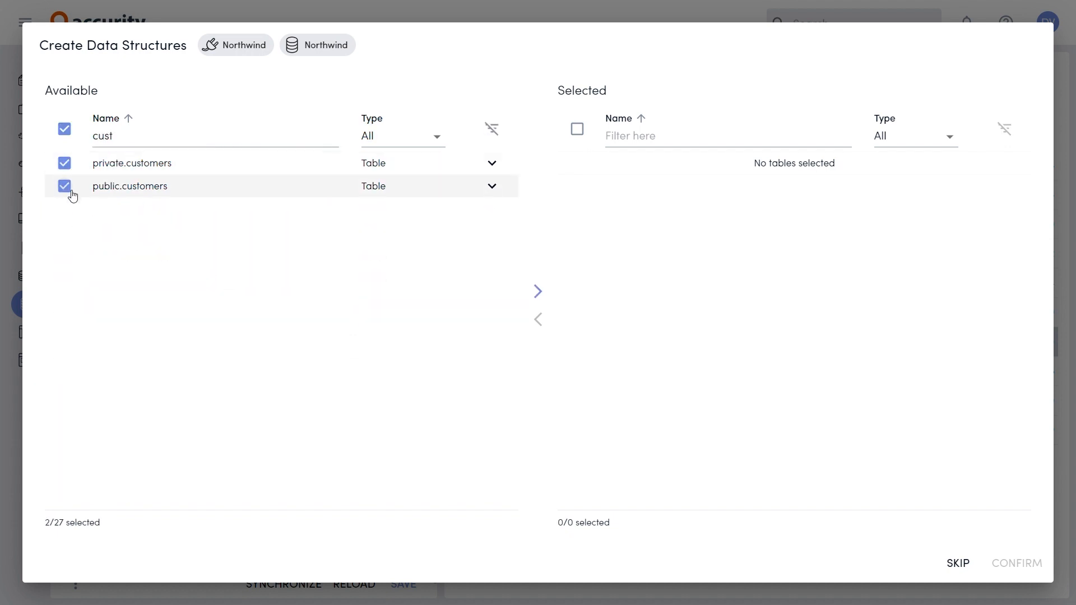
Check the available tables' type filter options and clear the "cust" name filter.
click(388, 145)
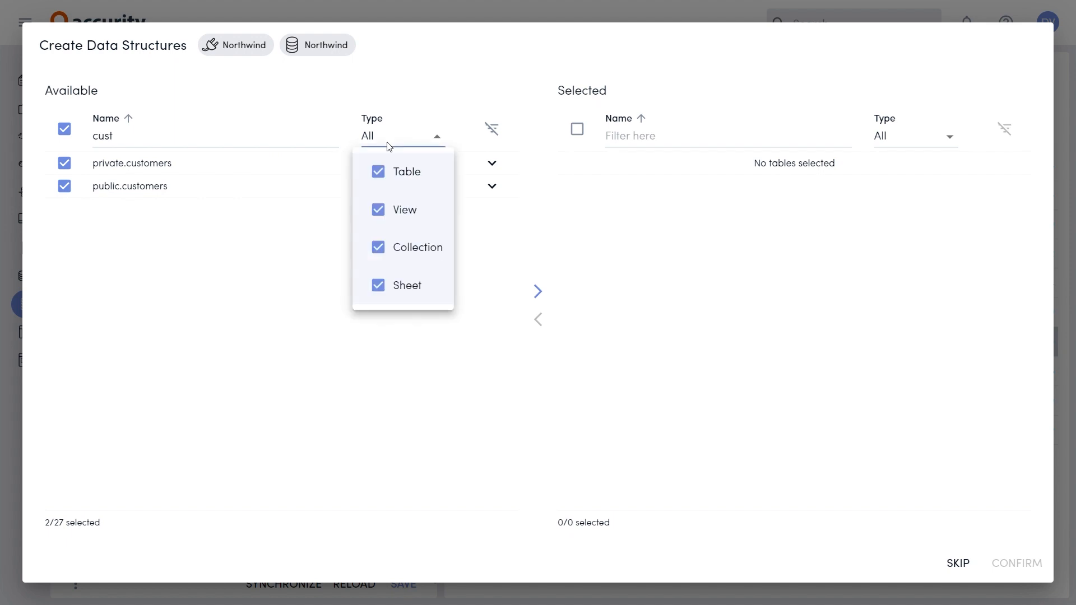
click(361, 144)
click(119, 145)
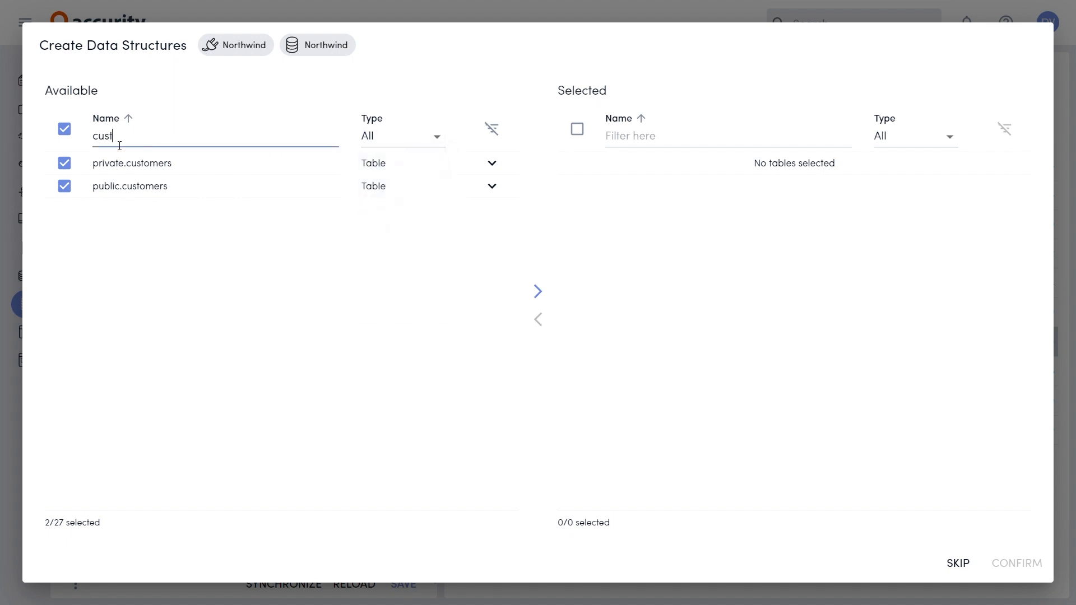
key(BackSpace)
key(BackSpace)
key(BackSpace)
key(BackSpace)
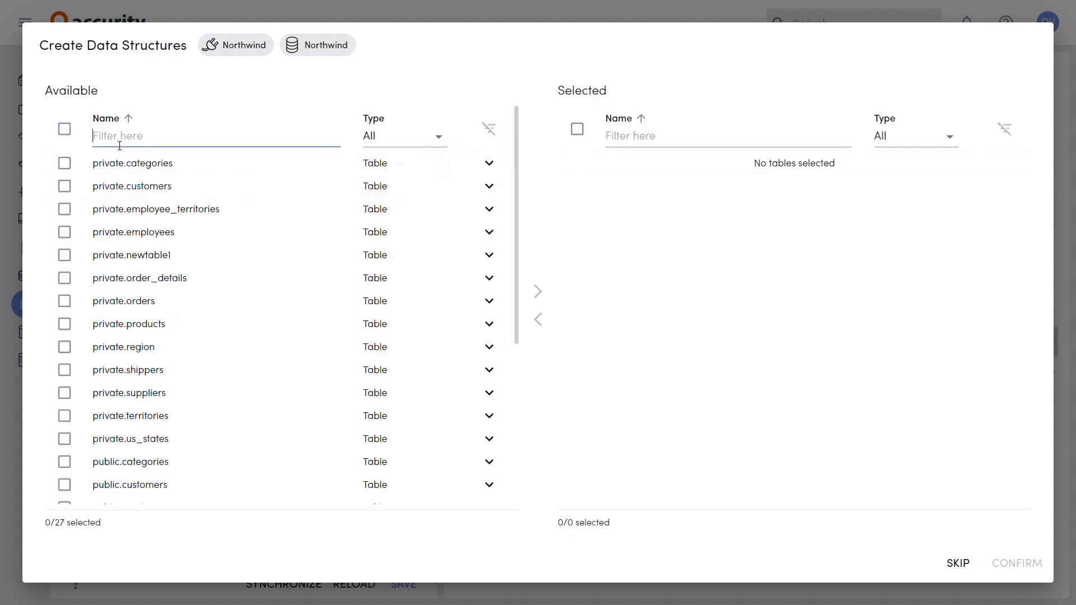
Move every available table to the selected tables and confirm the data structure creation for the Northwind data set.
click(69, 132)
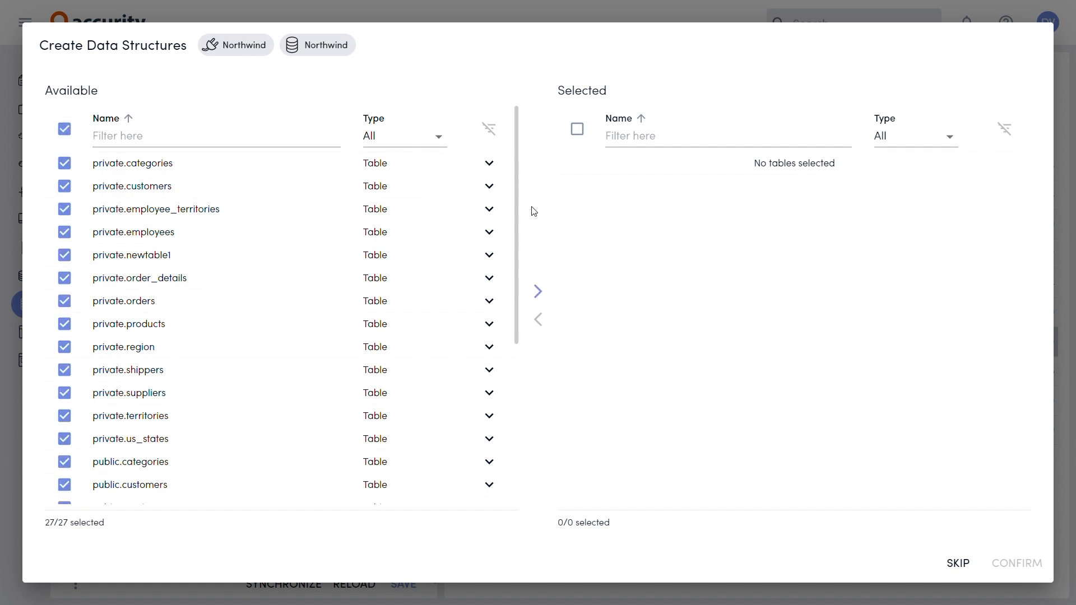
click(540, 292)
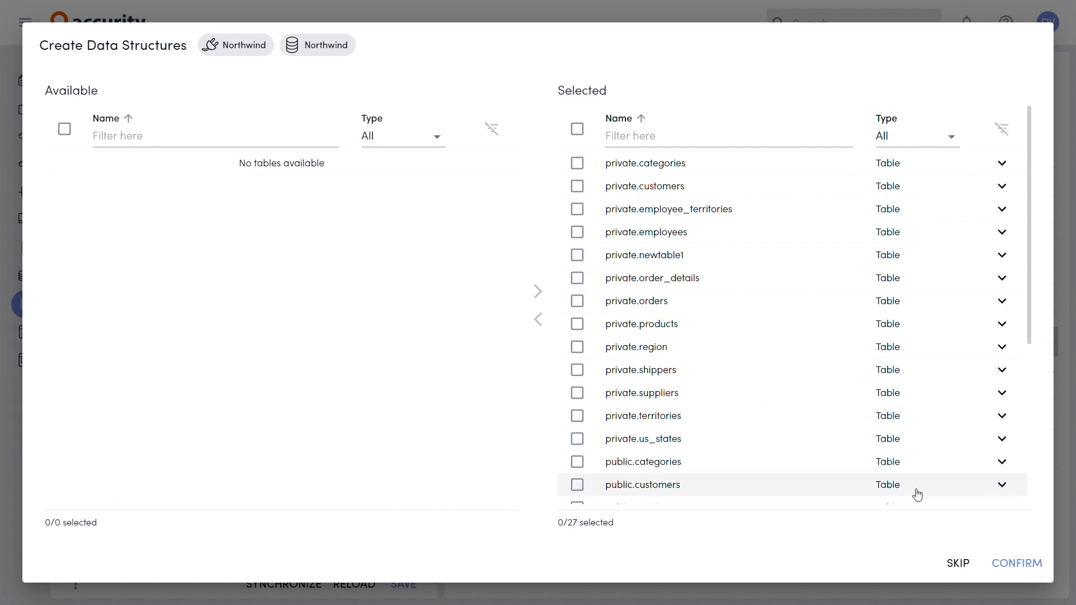
click(1018, 562)
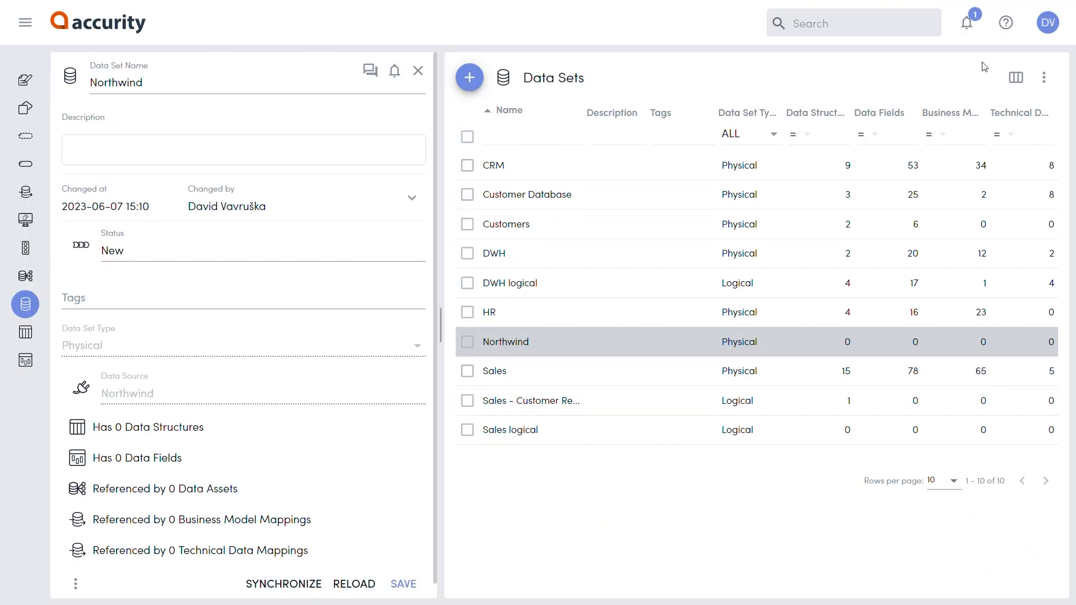
Check the synchronization notification and view the Northwind data set's data structures and data fields.
click(970, 25)
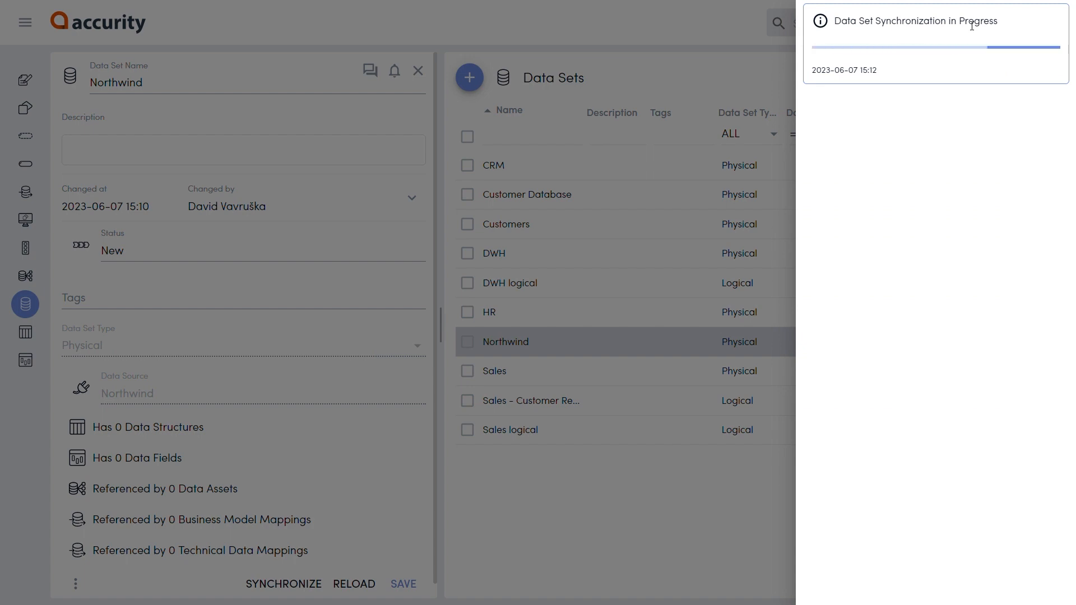
click(469, 255)
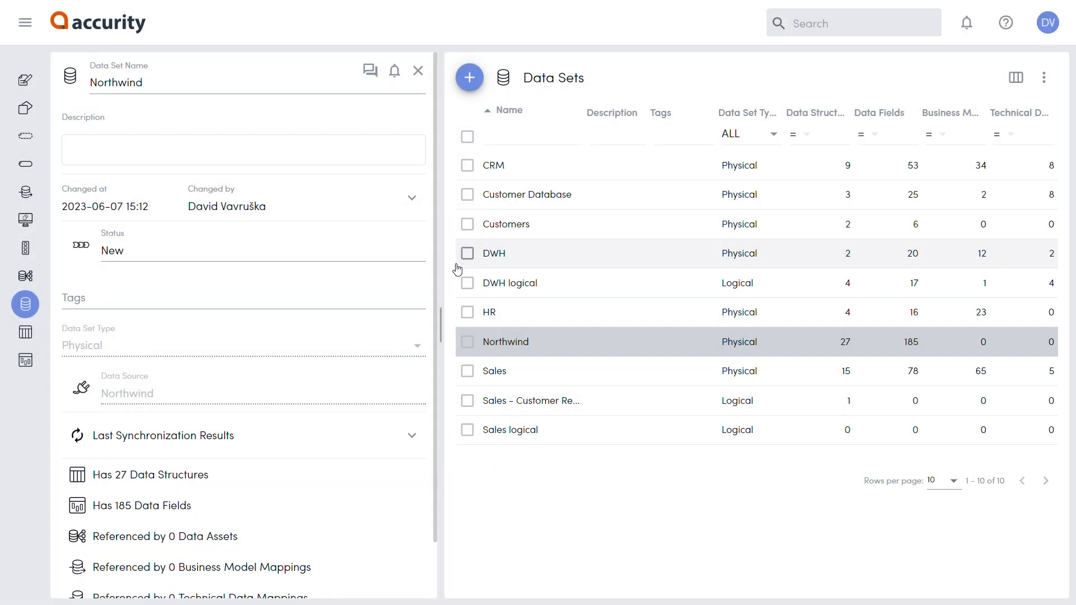
click(252, 477)
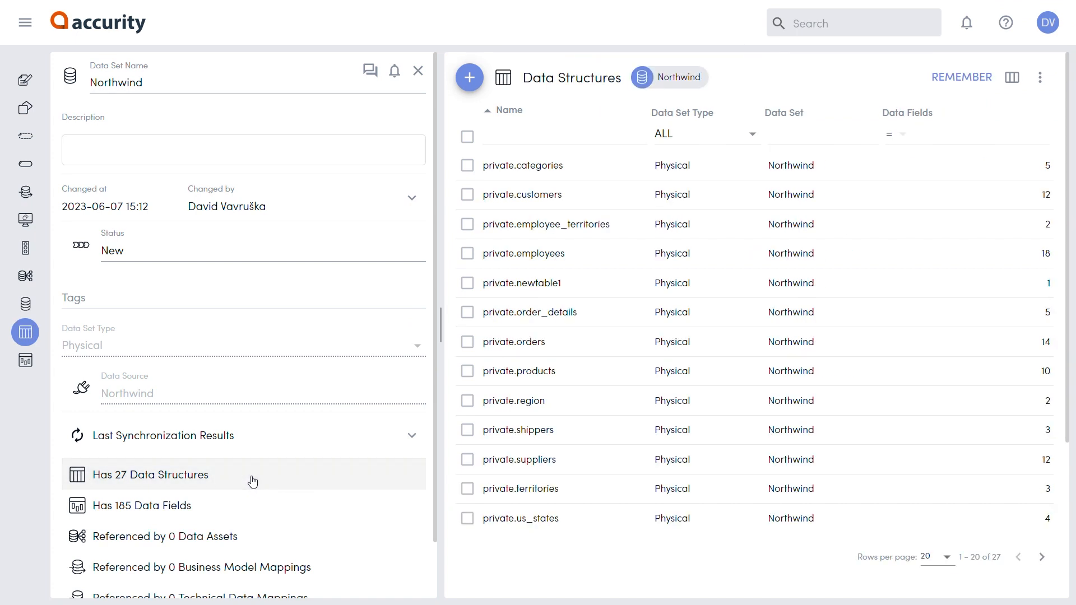
click(241, 504)
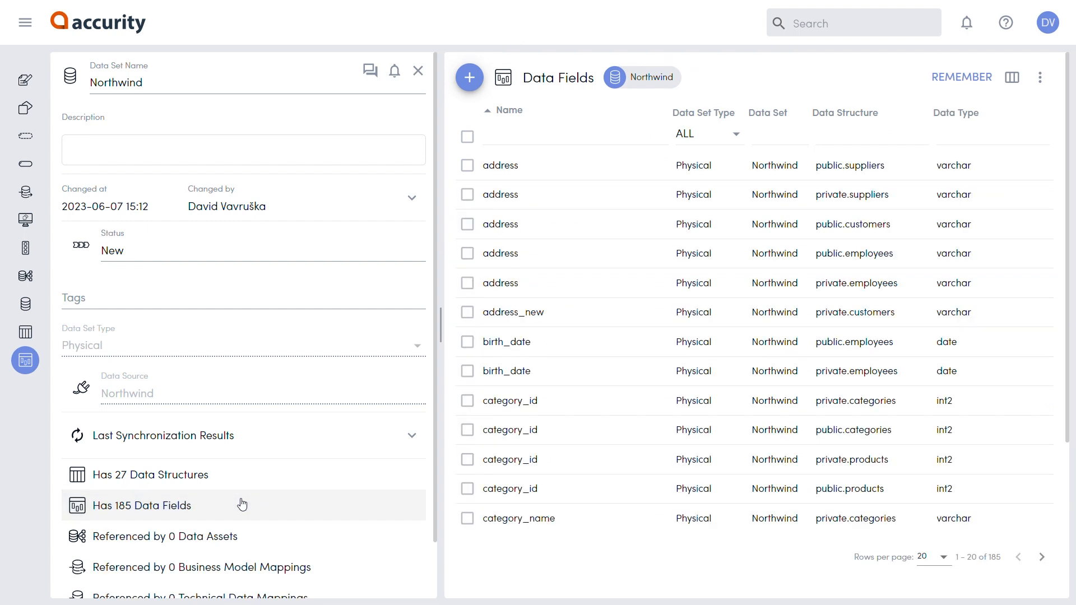
Open the Northwind data set from the data sets list and start its data structure synchronization.
click(248, 449)
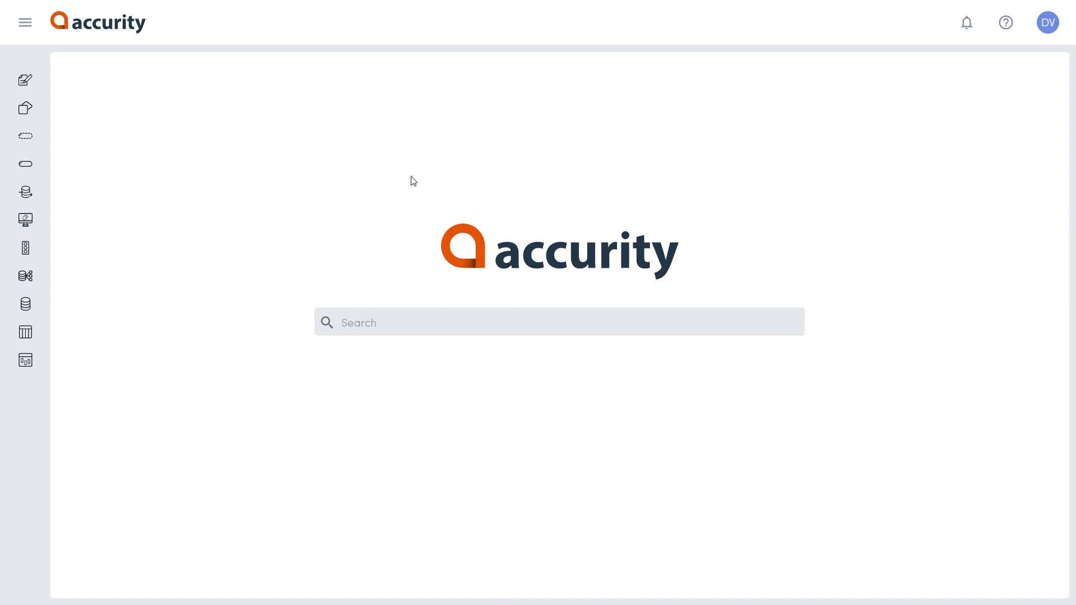
click(26, 304)
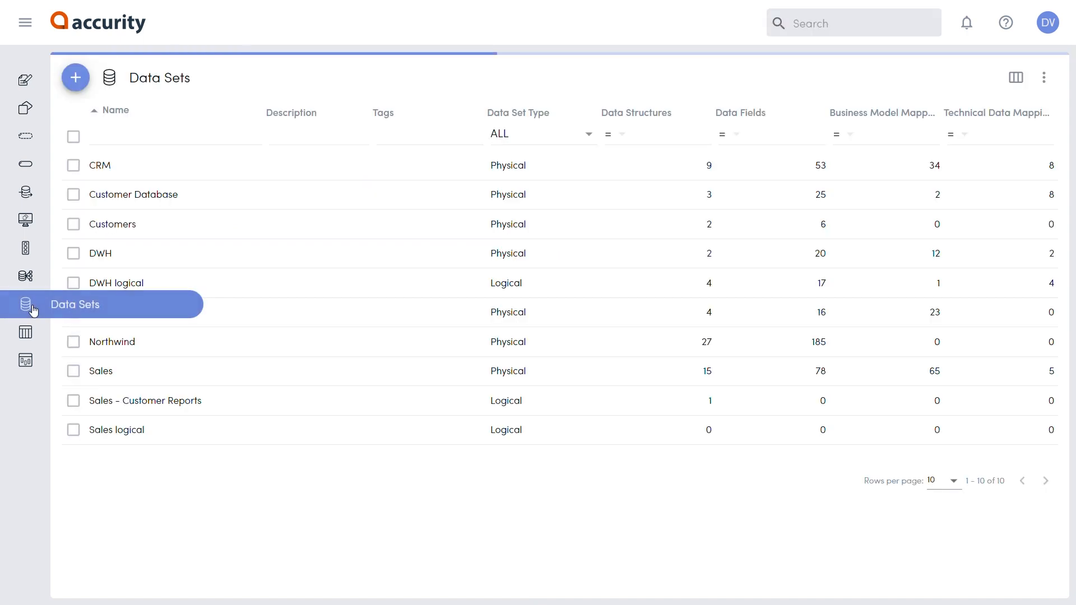
click(247, 343)
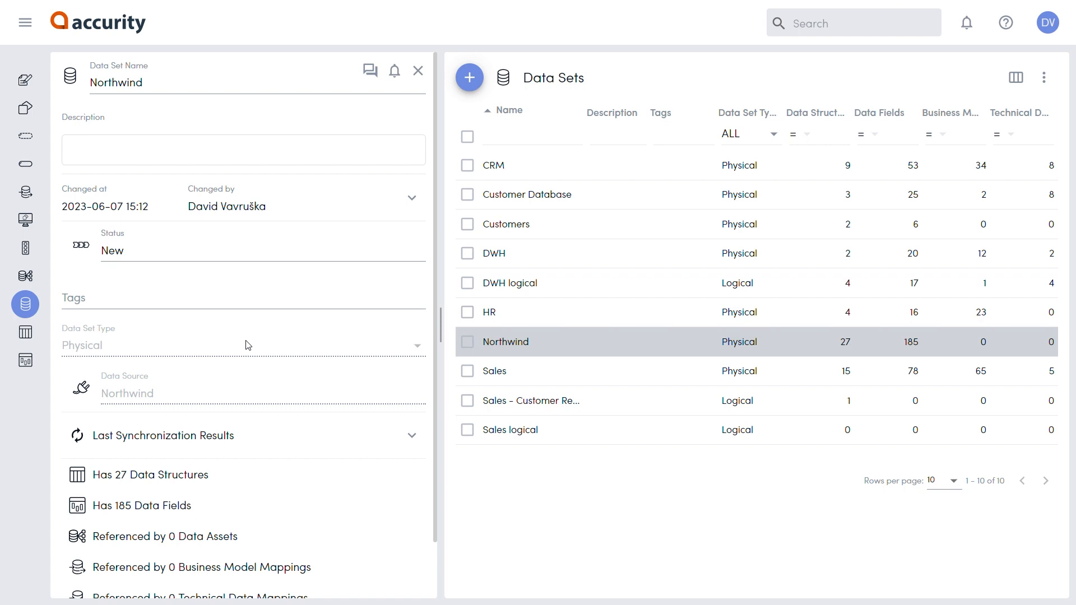
scroll(249, 344, down, 1)
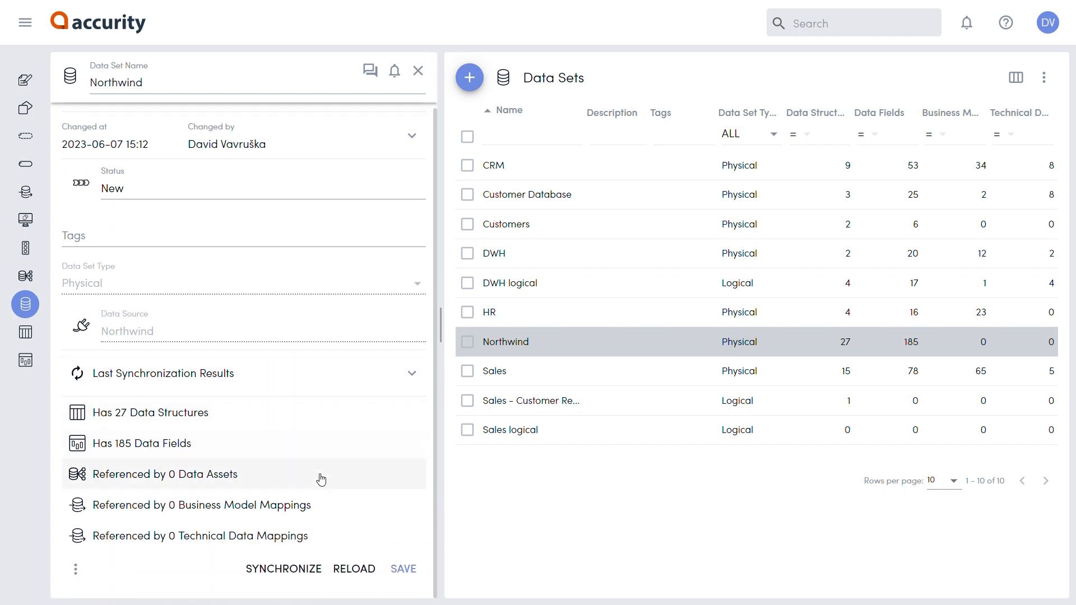
click(296, 572)
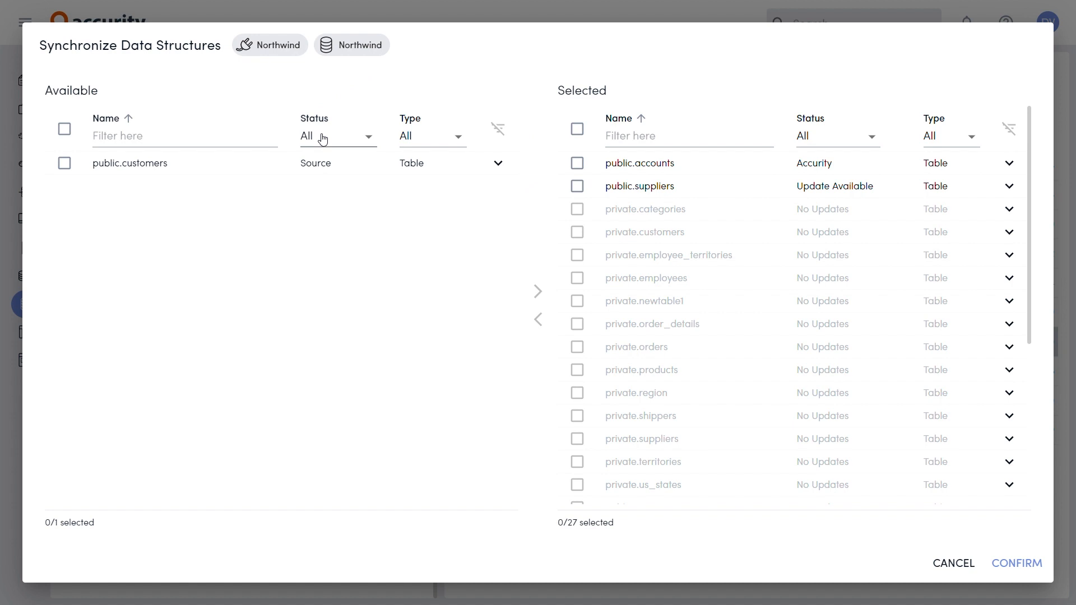
Check the available tables' status filter options and examine the fields of private.categories, public.suppliers, public.accounts and public.customers.
click(362, 137)
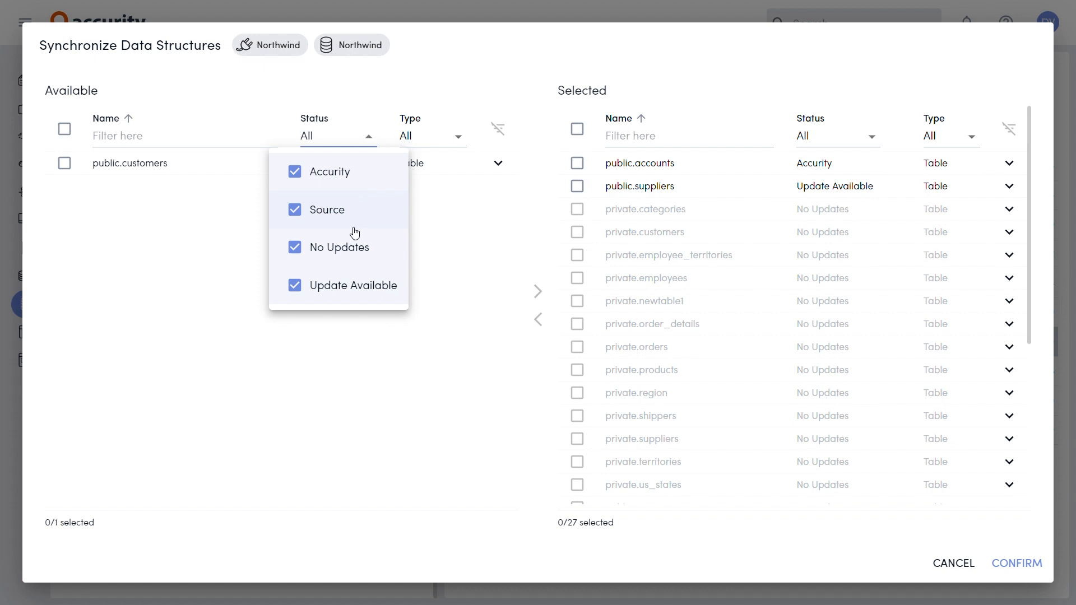
click(354, 342)
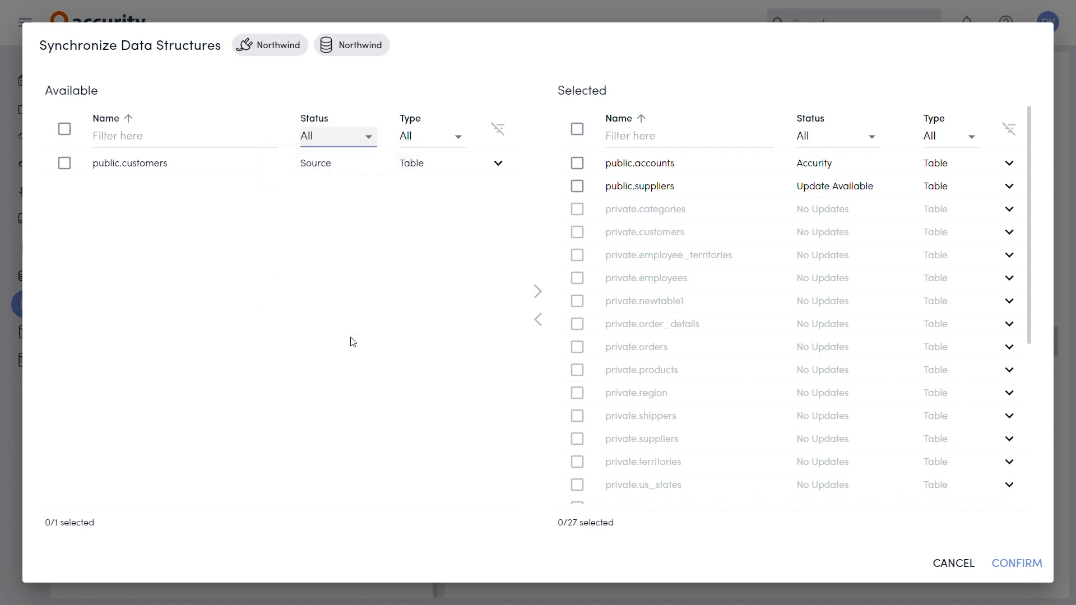
click(704, 217)
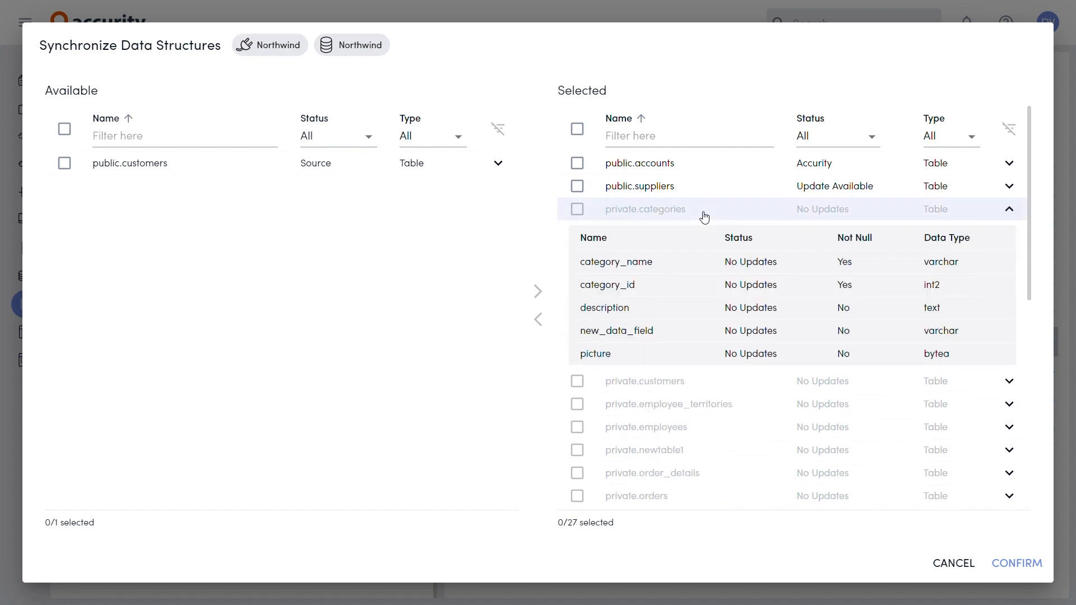
click(708, 194)
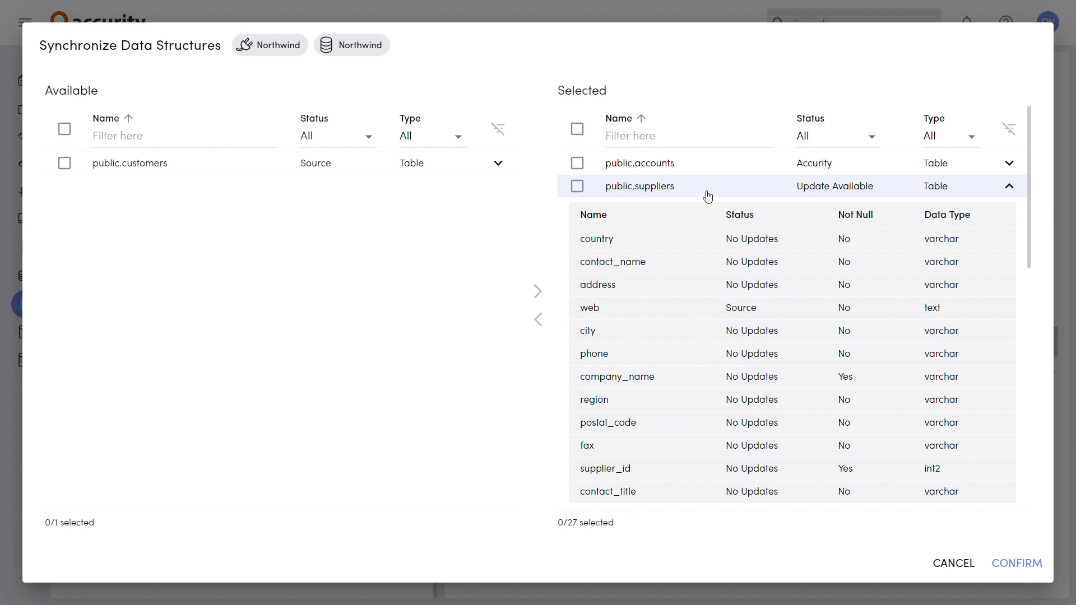
click(710, 170)
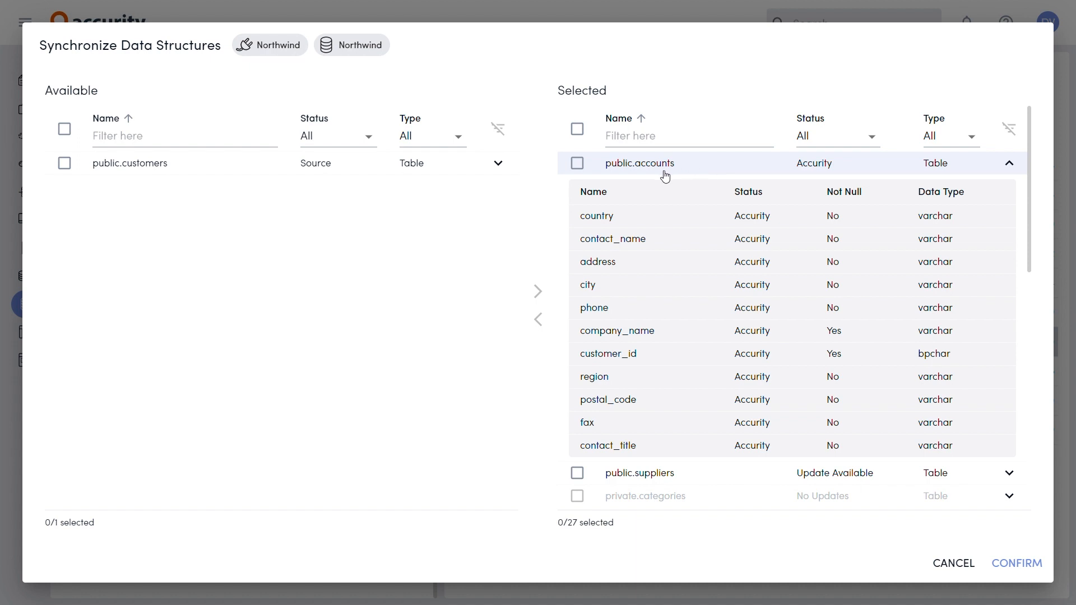
click(339, 166)
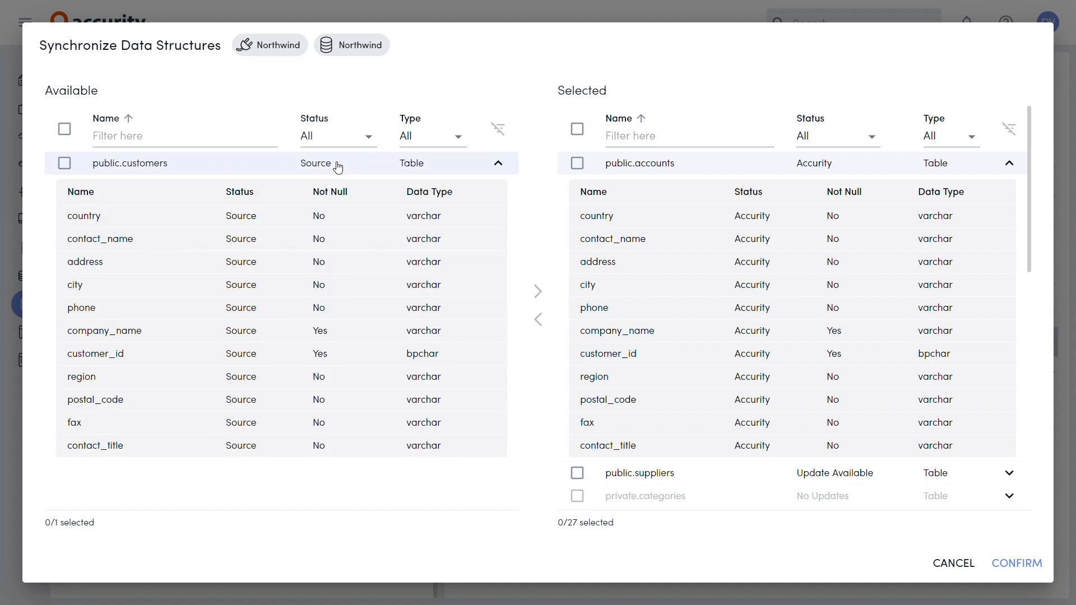
click(751, 169)
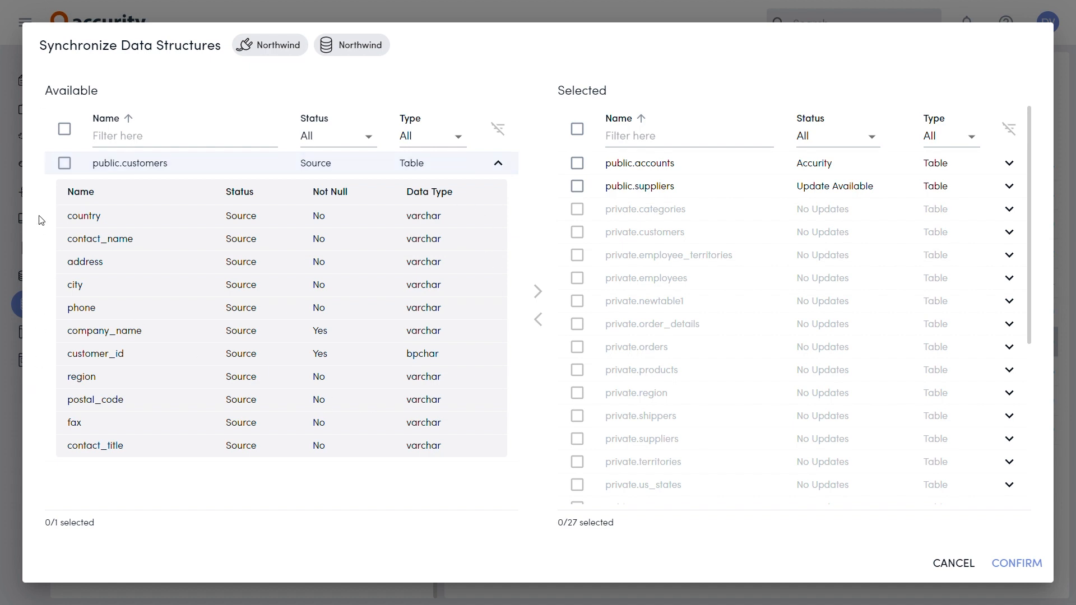
Move public.customers to the selected tables, and public.accounts and public.suppliers to the available tables.
click(66, 167)
click(538, 291)
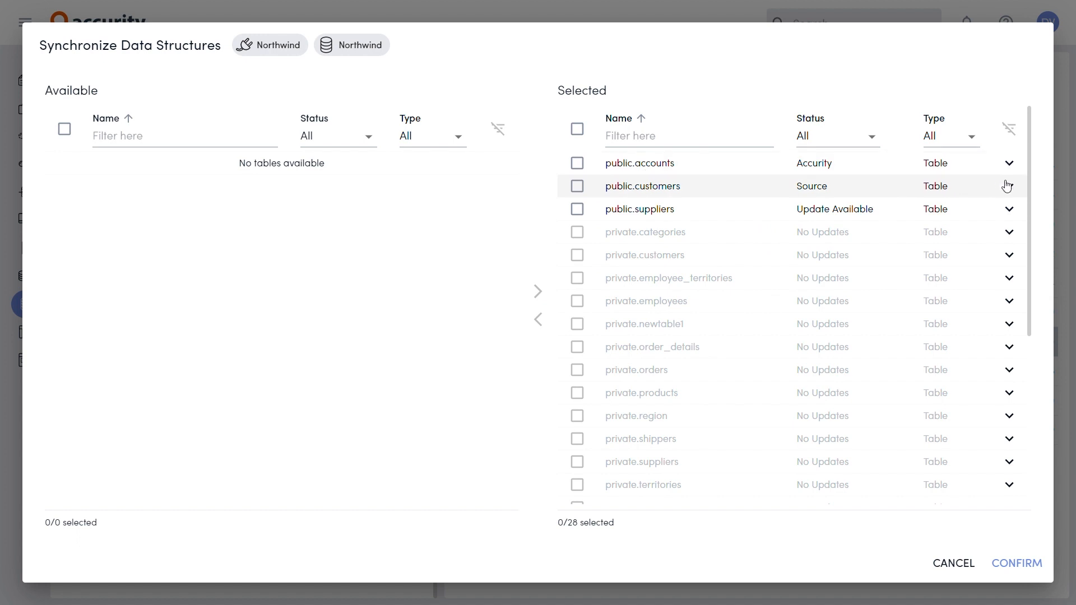
click(578, 210)
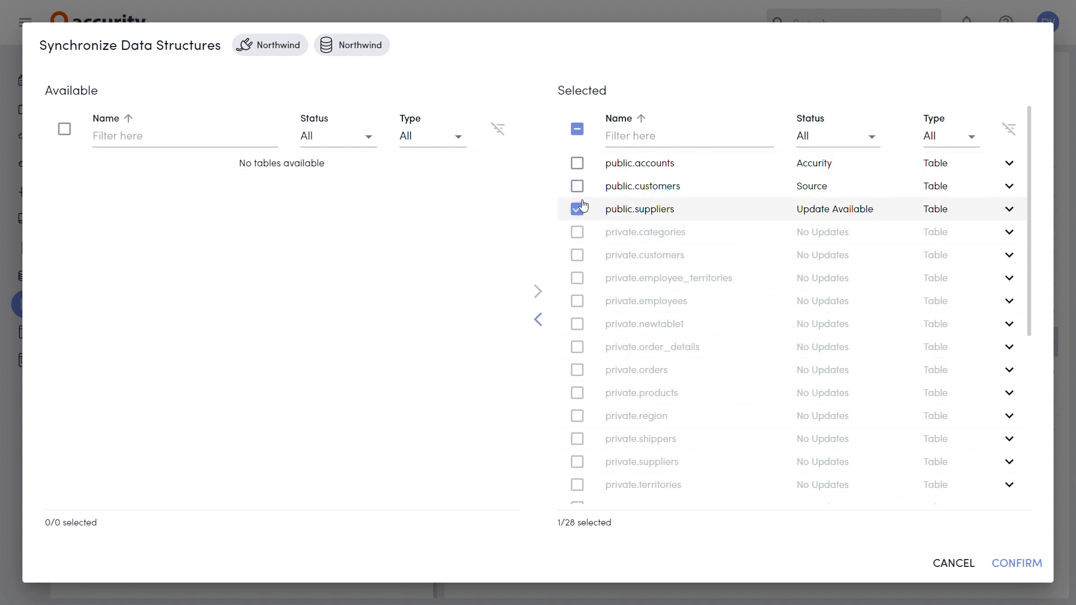
click(577, 164)
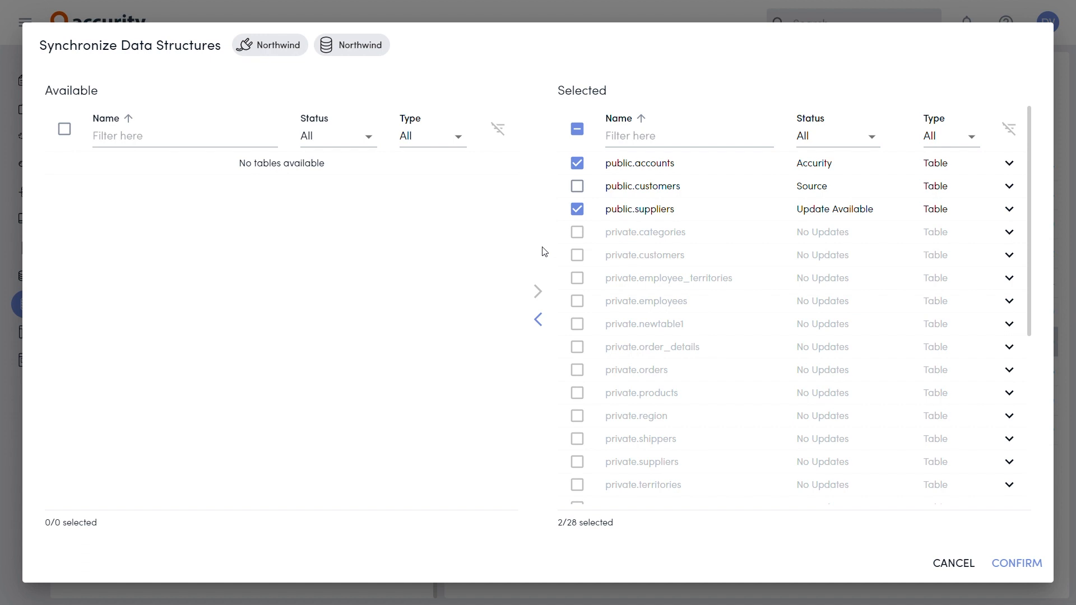
click(538, 320)
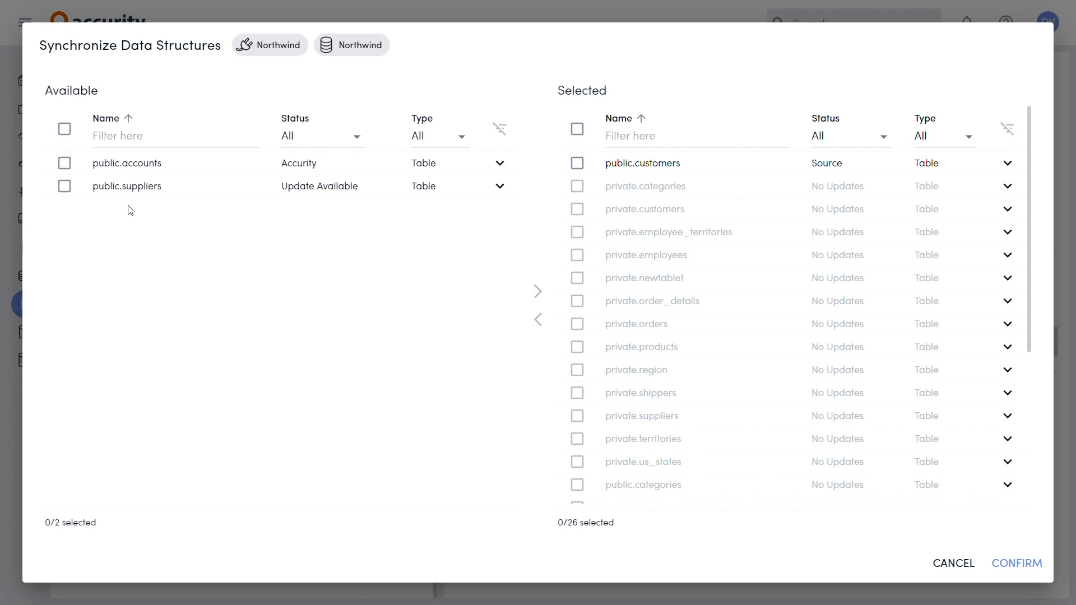
Return public.suppliers to the selected tables and confirm the Northwind synchronization.
click(64, 186)
click(537, 291)
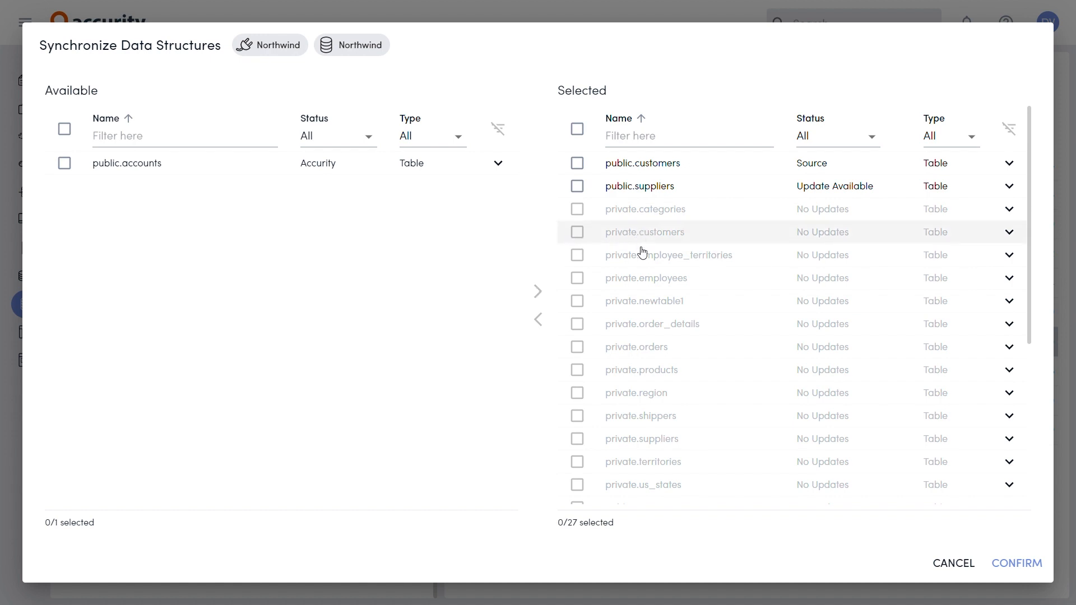
scroll(659, 416, down, 5)
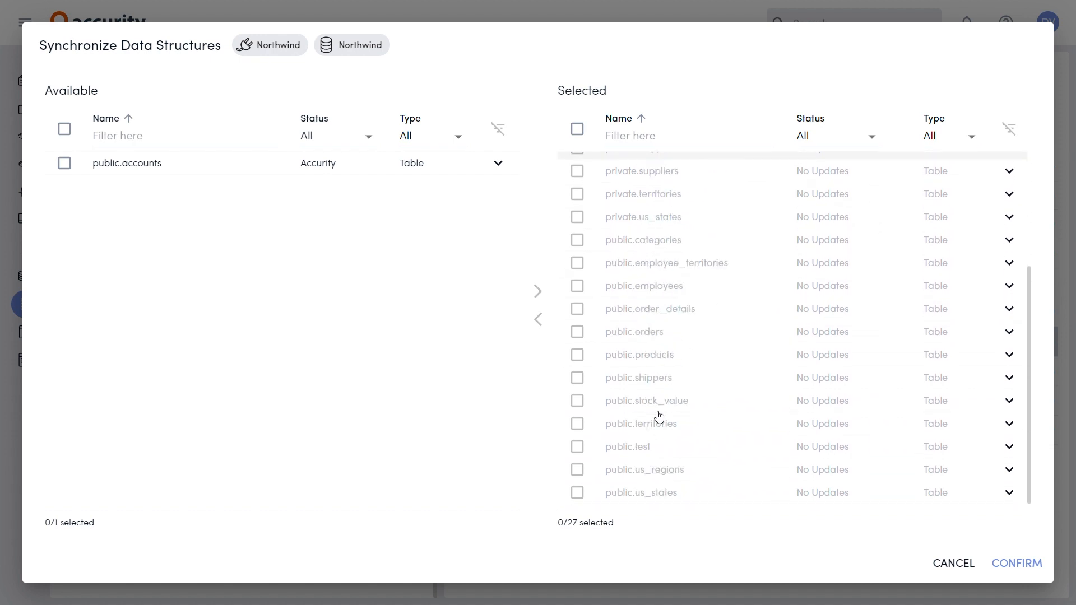
scroll(658, 416, up, 7)
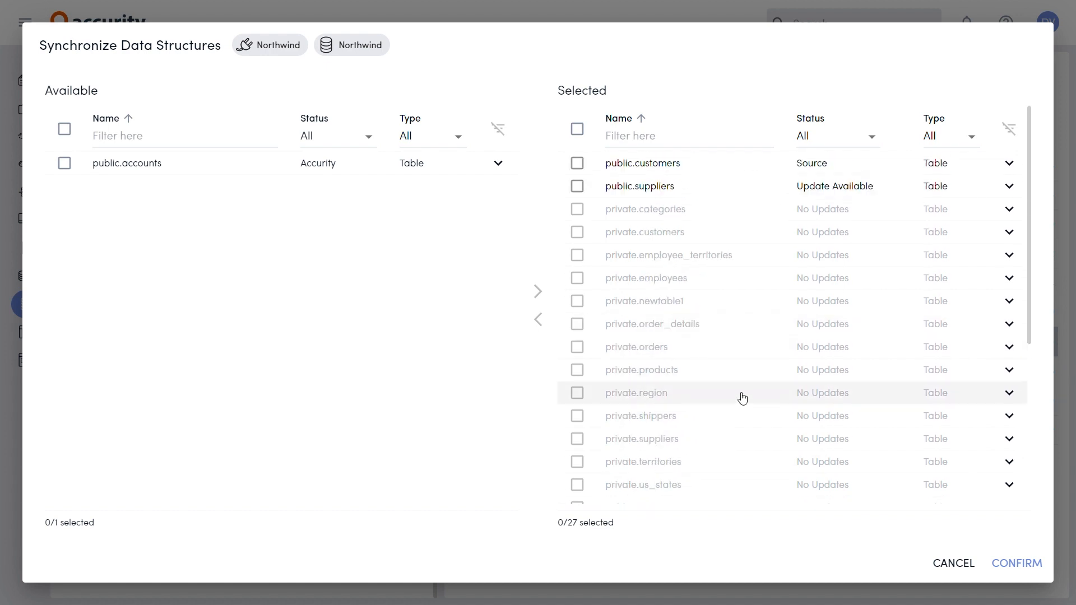
click(1030, 567)
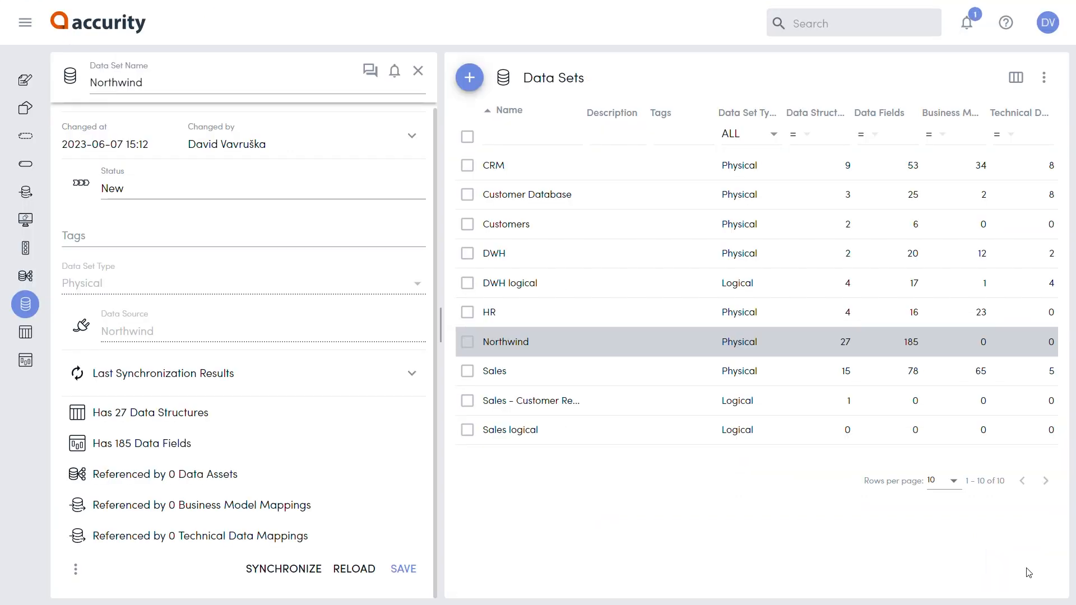
Check the synchronization notification and examine the Northwind data set's last synchronization results.
click(968, 24)
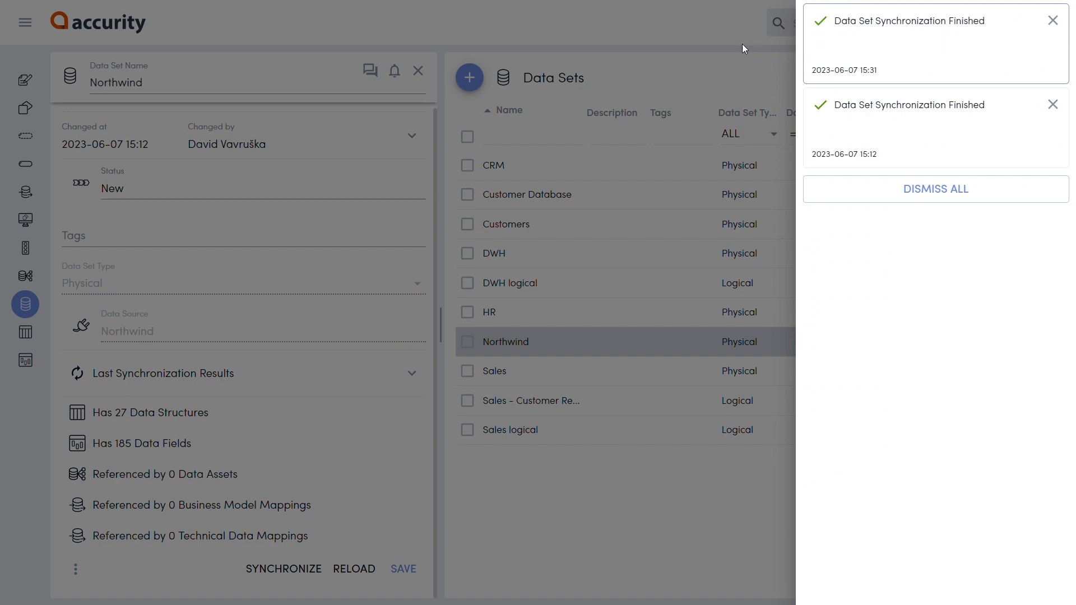
click(516, 529)
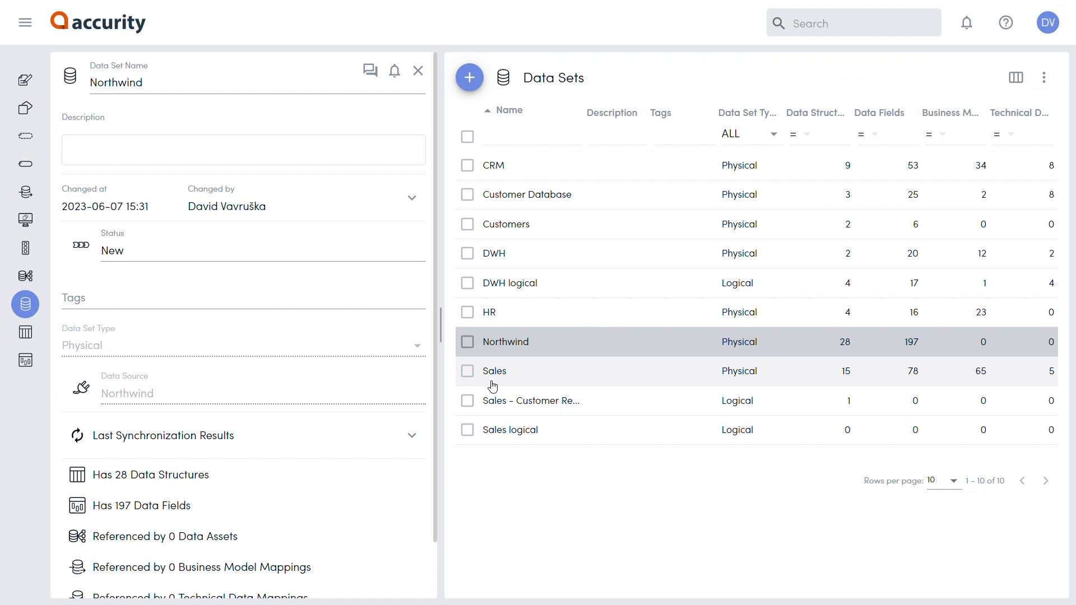
click(411, 438)
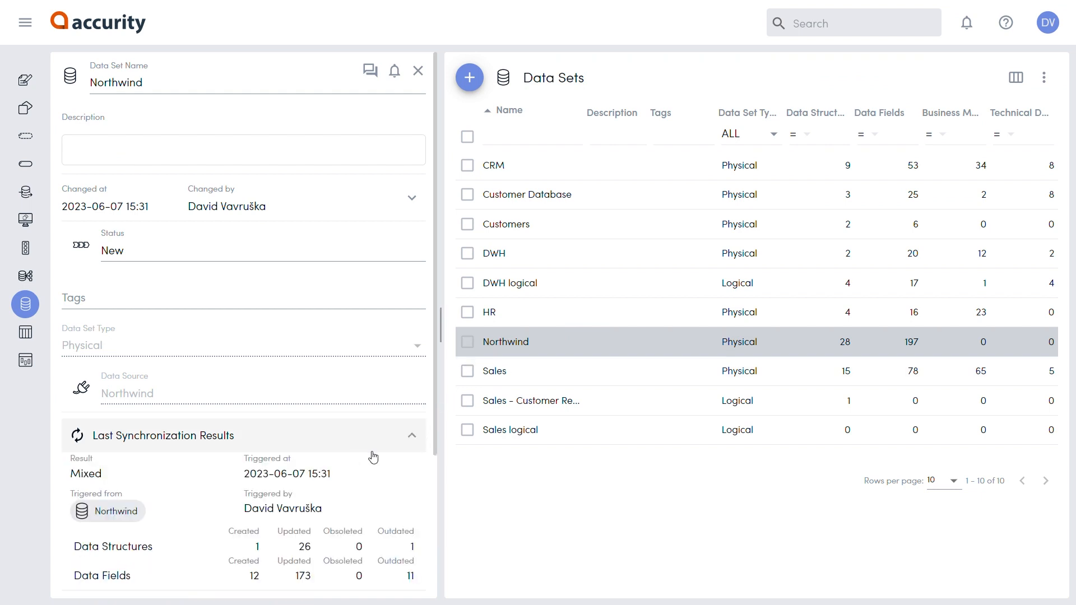
scroll(374, 461, down, 1)
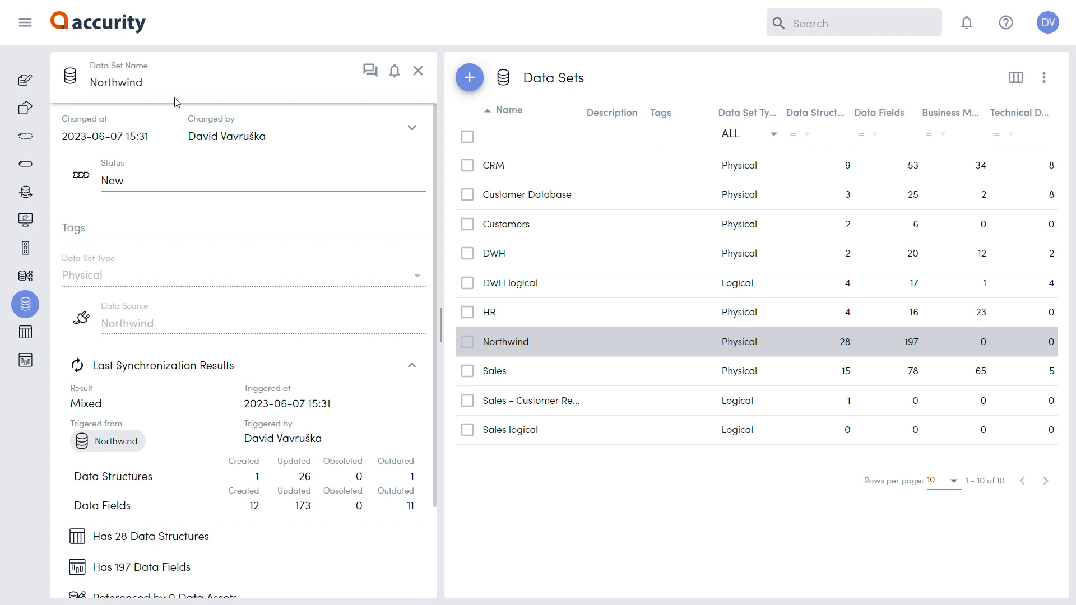
Return to the home page and open the user guide's Data Catalog Synchronization topic from the version 1.19 news.
click(128, 39)
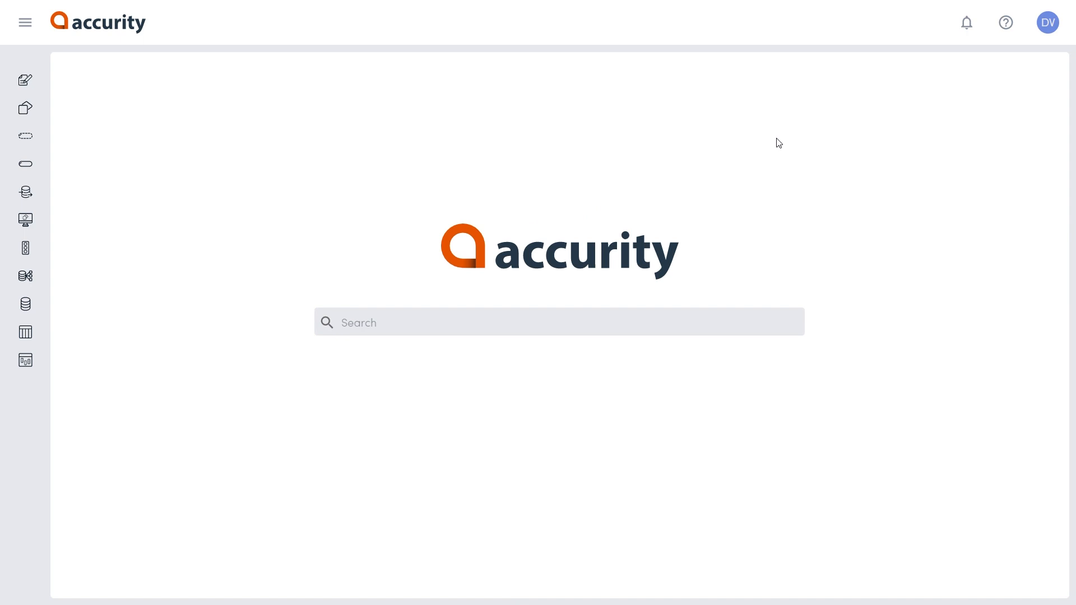
click(1012, 26)
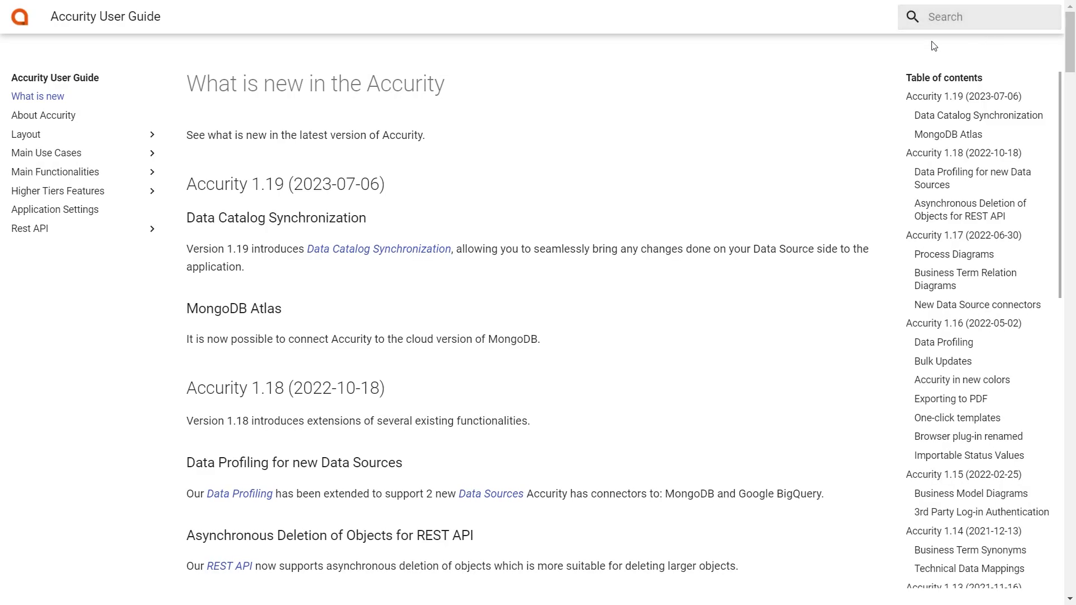
click(951, 28)
click(610, 224)
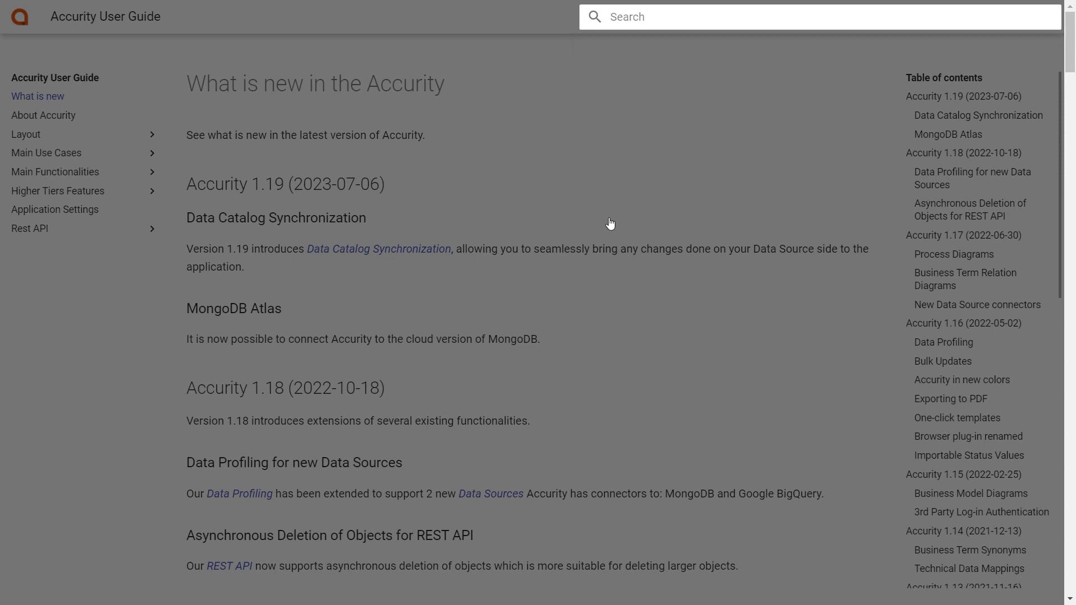
click(381, 249)
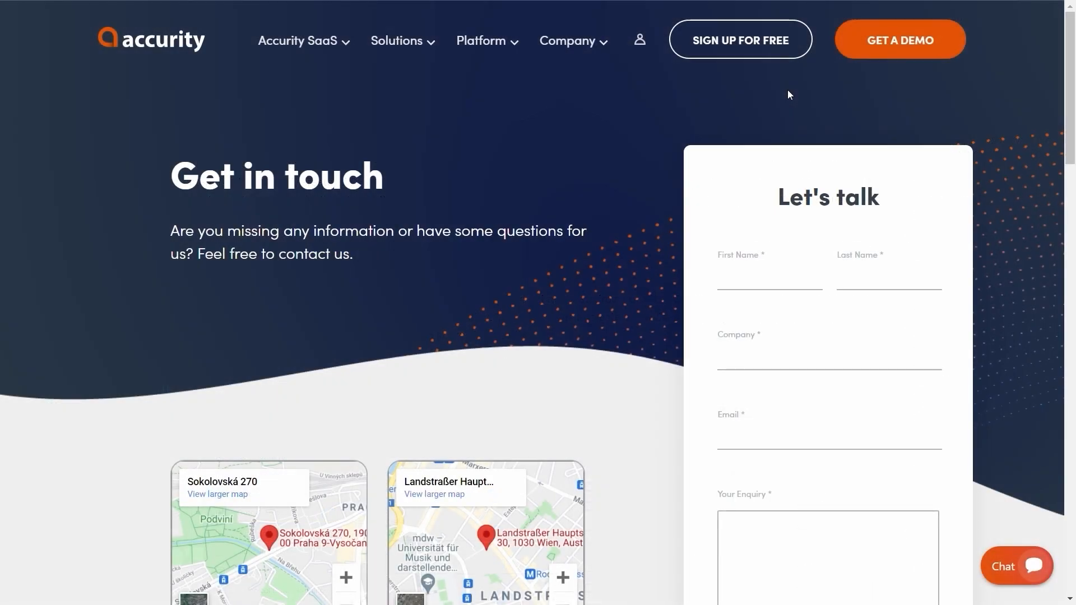